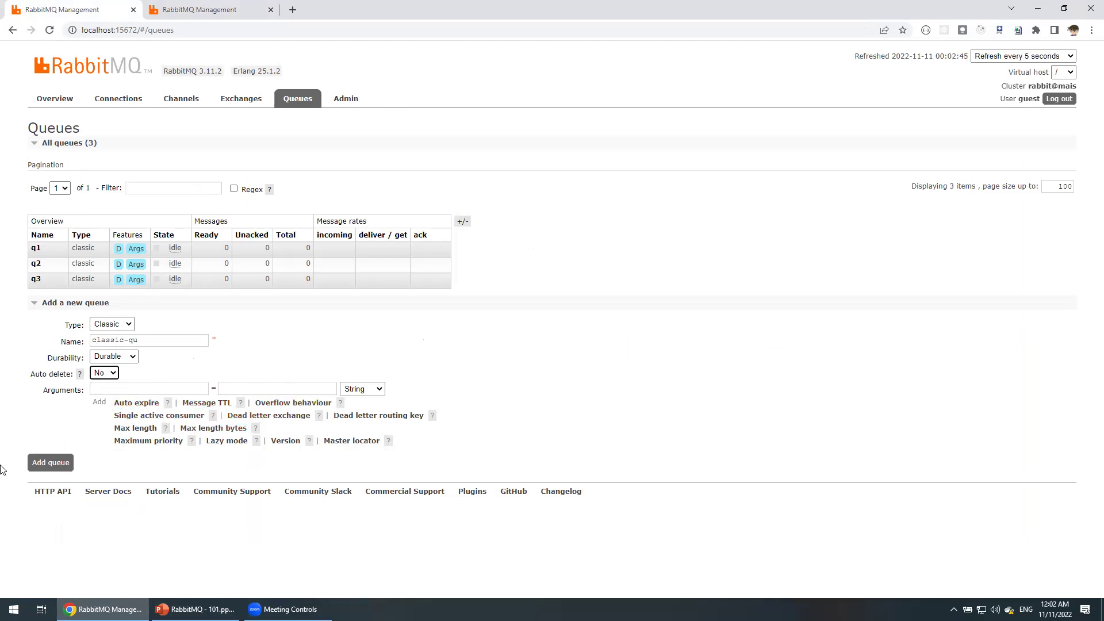
# Add the durable classic queue classic-qu with auto delete off and open its details page
pyautogui.click(50, 462)
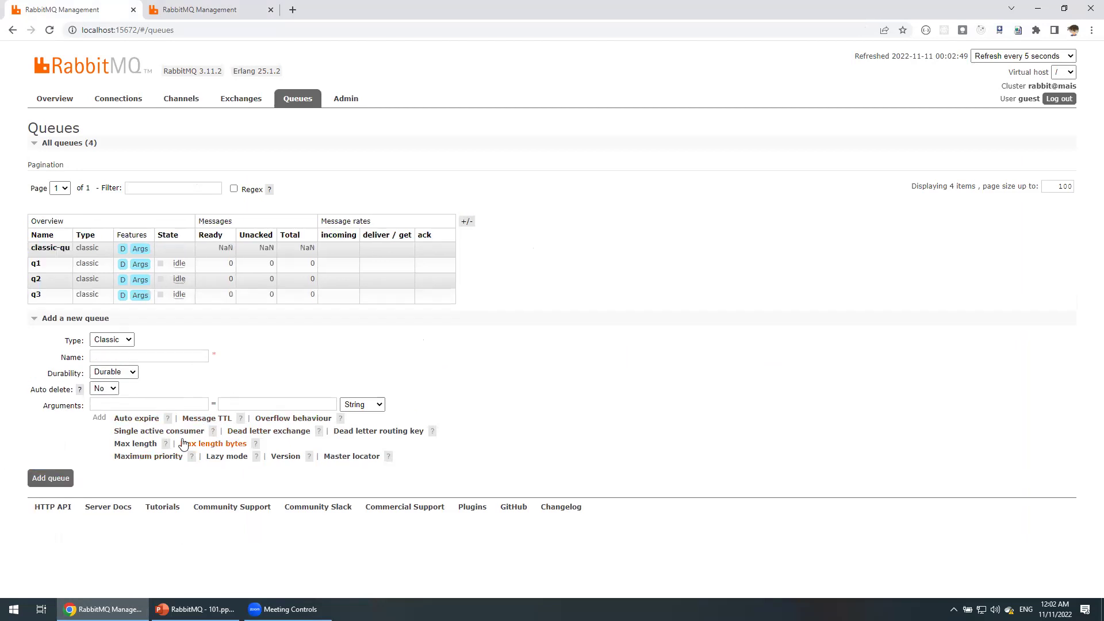
pyautogui.click(50, 248)
# Go to the policies administration page in the second RabbitMQ Management browser tab
pyautogui.click(202, 10)
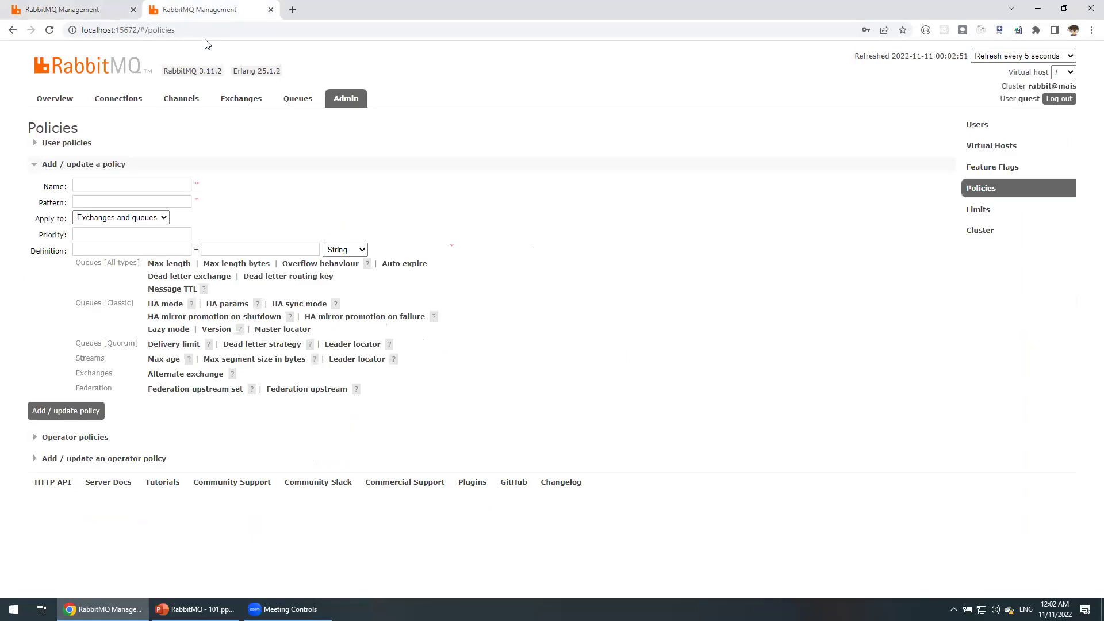
pyautogui.click(338, 103)
pyautogui.click(96, 74)
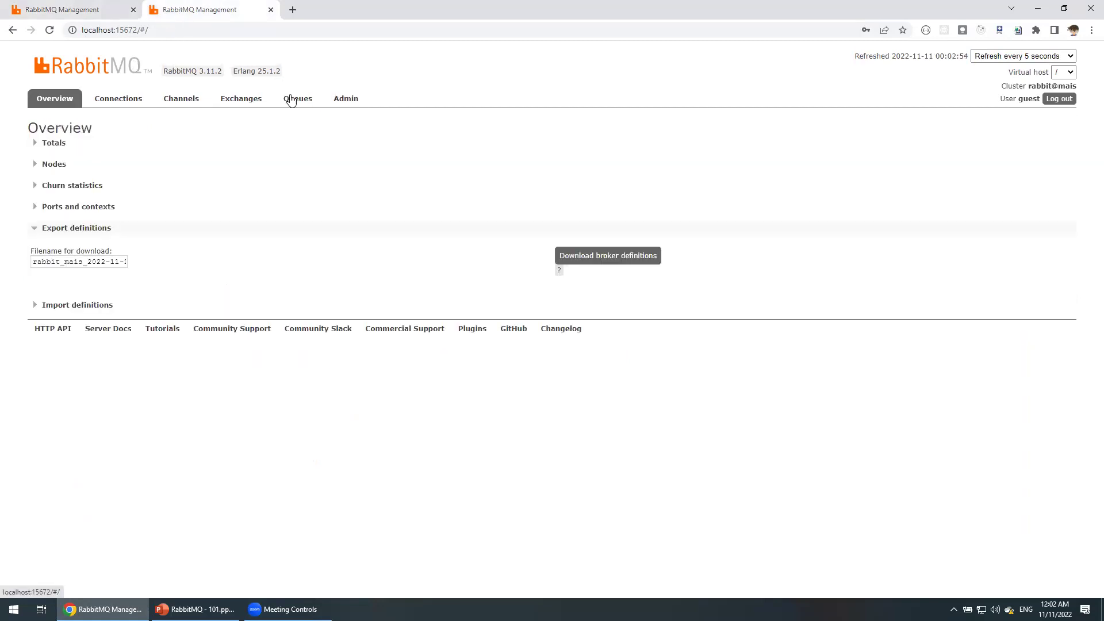
pyautogui.click(348, 103)
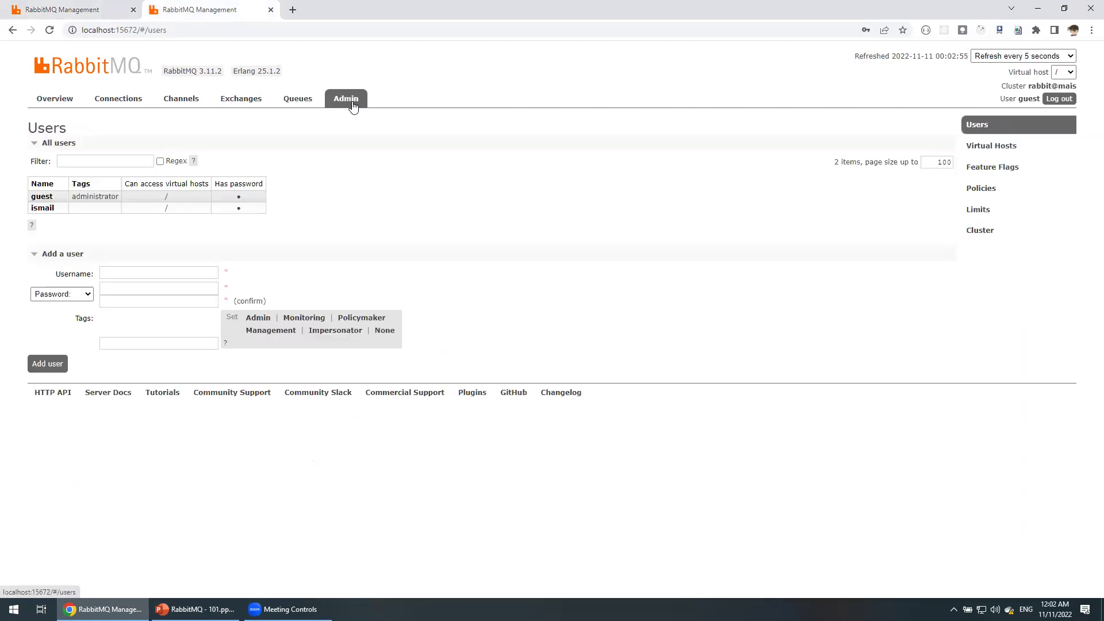
pyautogui.click(994, 190)
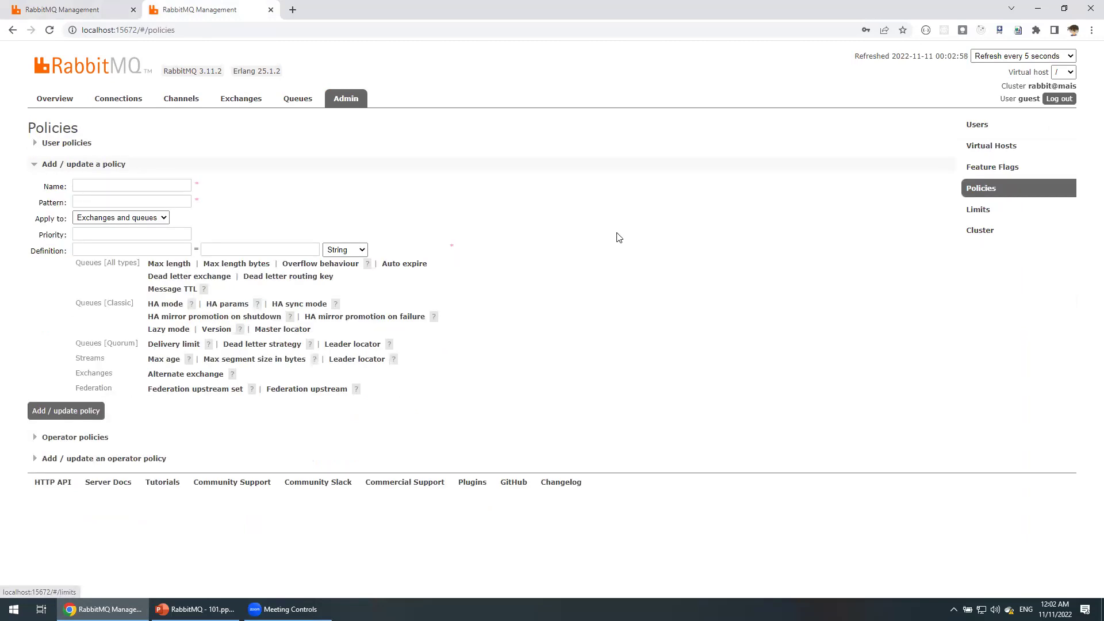
# Fill in a new policy named max-length-2 with pattern .*, applied to Queues, and priority 1
pyautogui.click(134, 185)
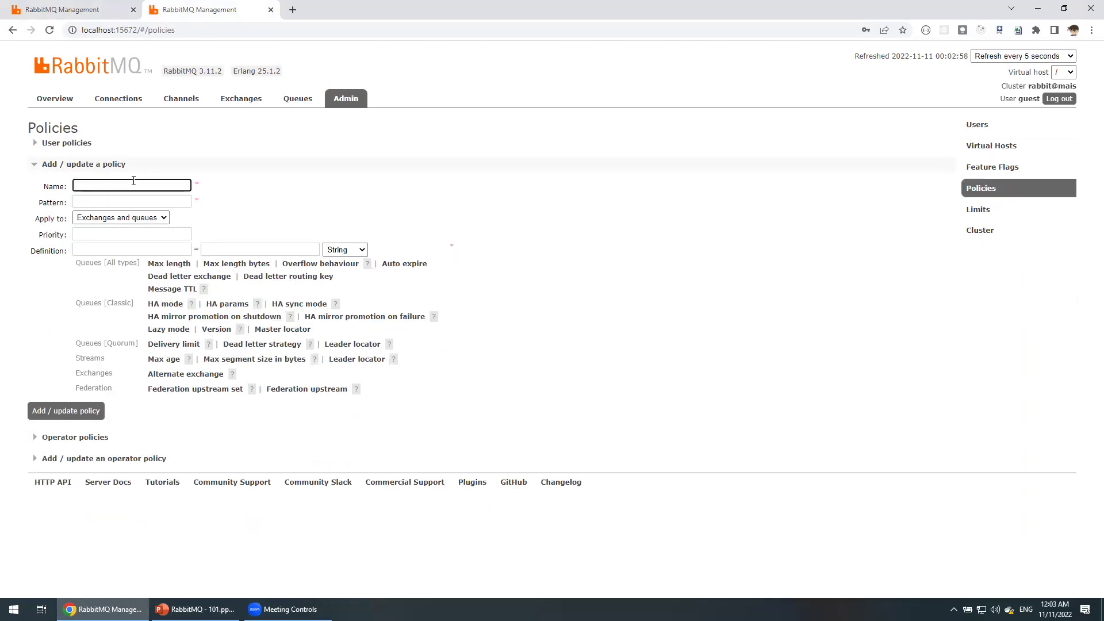
pyautogui.write('max-length-2')
pyautogui.press('Tab')
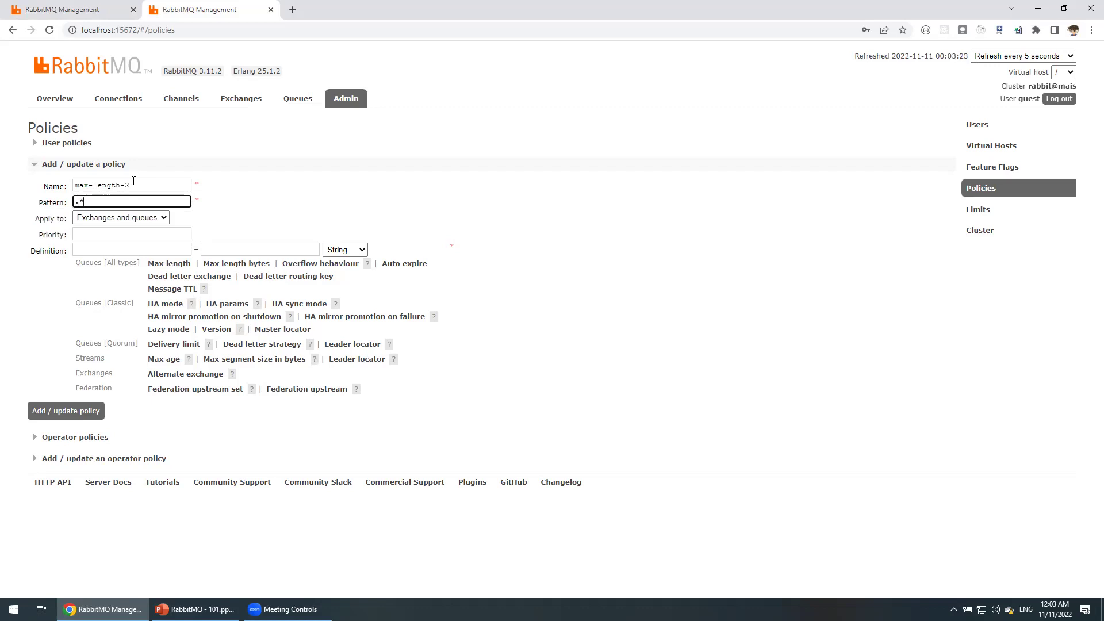
pyautogui.click(122, 218)
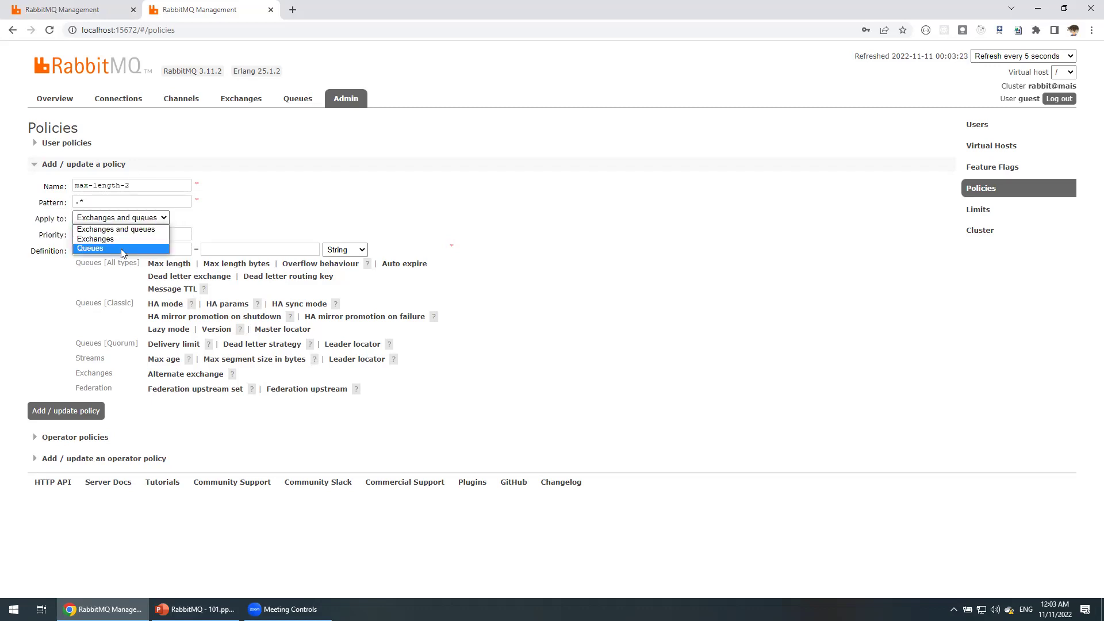
pyautogui.click(121, 249)
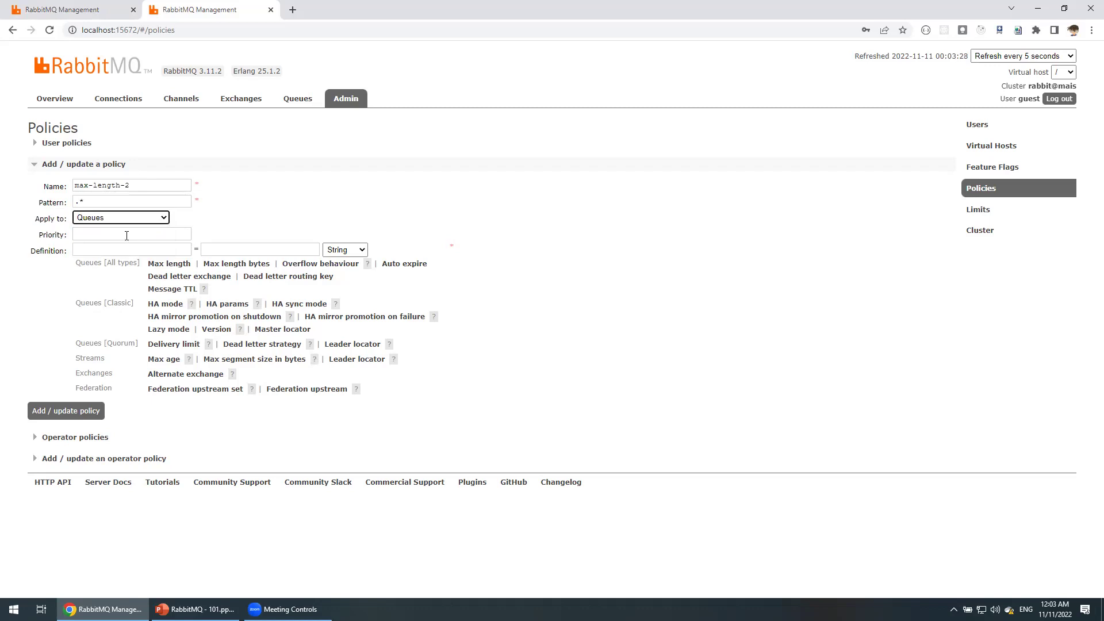
pyautogui.click(126, 235)
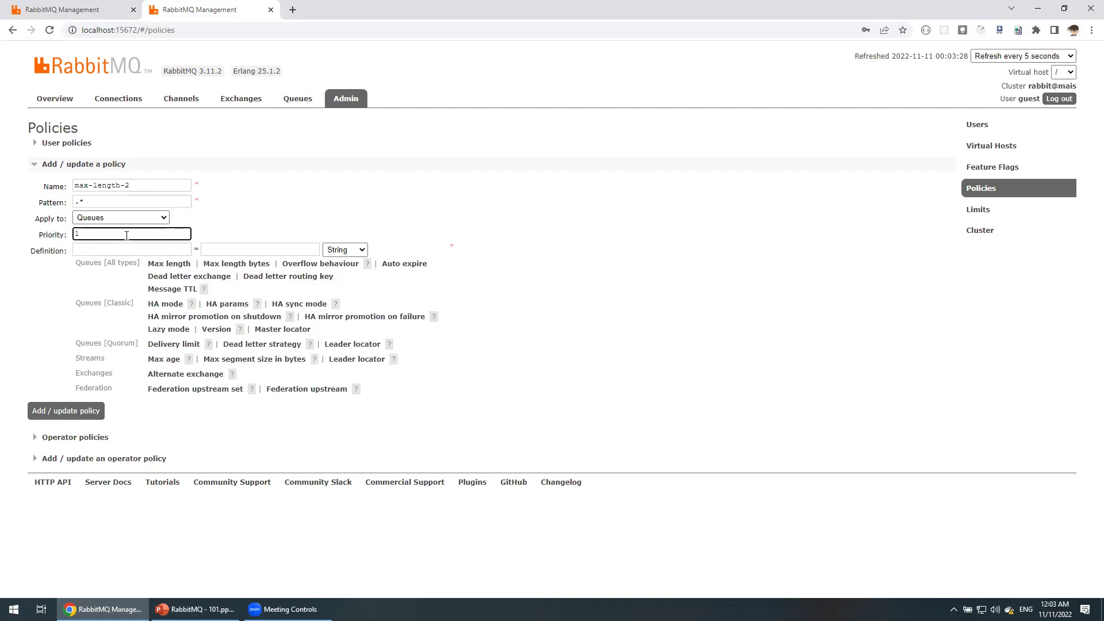
# Add a max length definition to the policy and set its value to 2
pyautogui.click(160, 264)
pyautogui.click(245, 248)
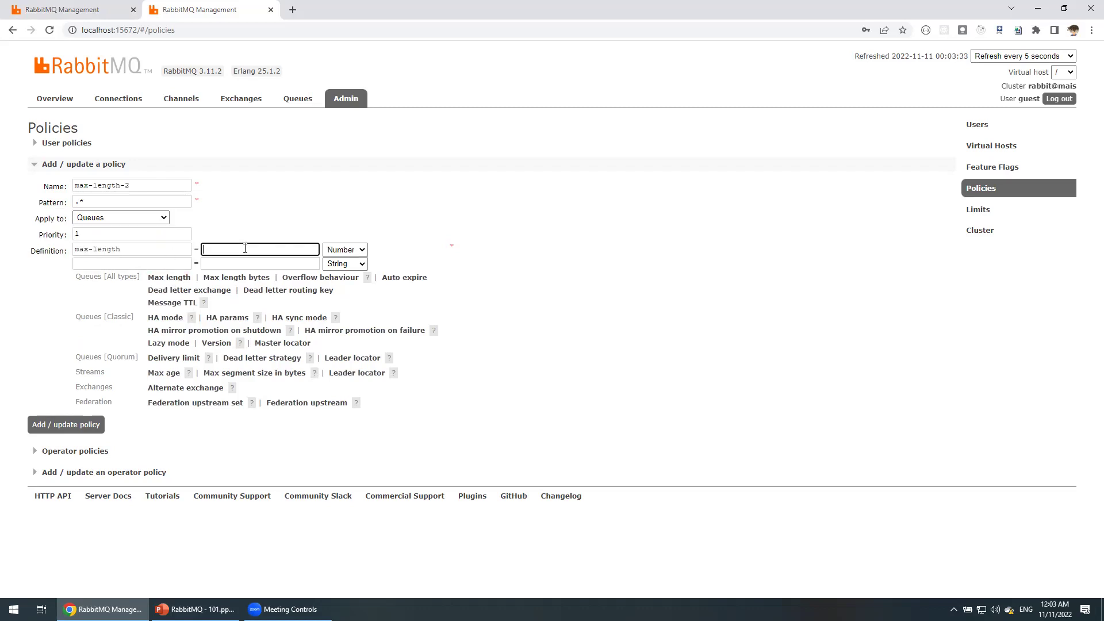
pyautogui.write('2')
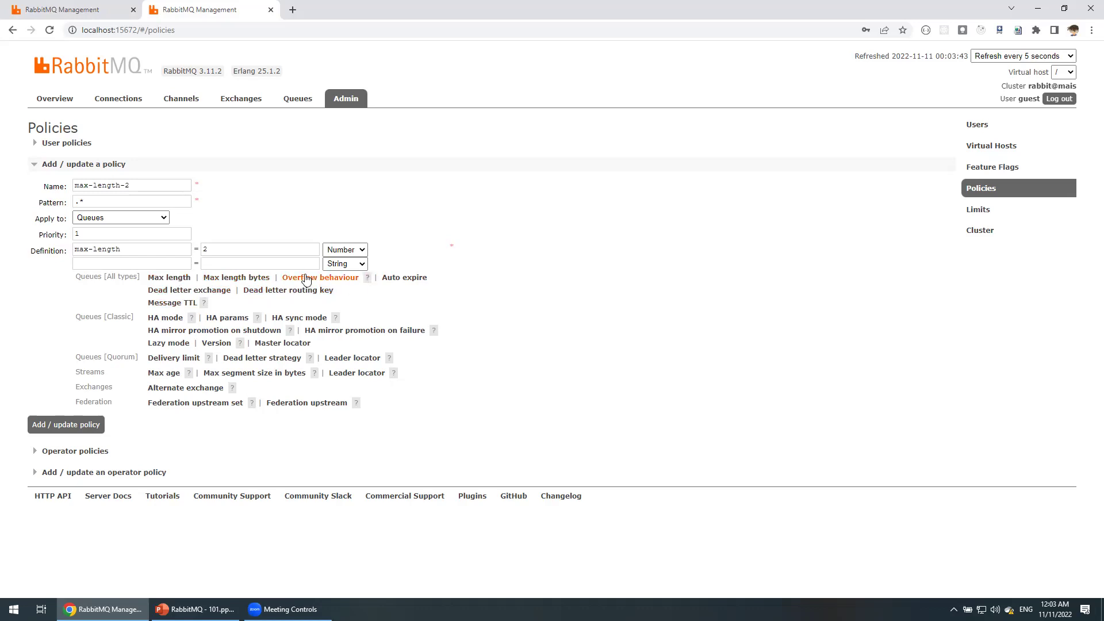
# Review the policy definition groups for classic queues, streams, exchanges and federation
pyautogui.moveTo(76, 317); pyautogui.dragTo(119, 332)
pyautogui.moveTo(74, 373); pyautogui.dragTo(115, 379)
pyautogui.click(112, 381)
pyautogui.doubleClick(94, 387)
pyautogui.click(93, 387)
pyautogui.doubleClick(95, 402)
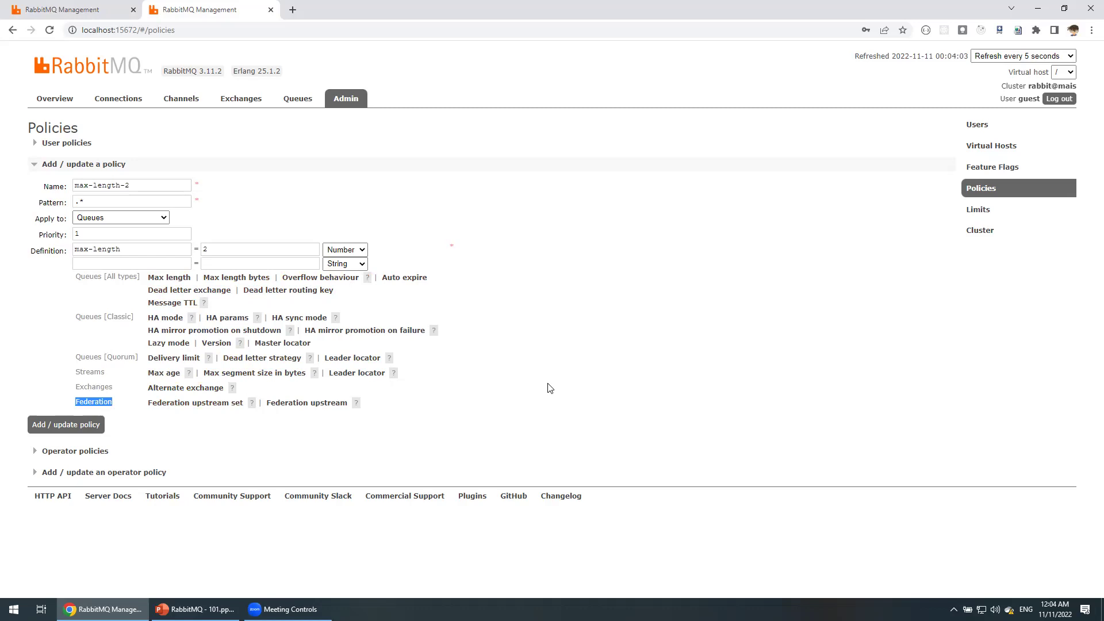
pyautogui.click(549, 388)
# Add the max-length-2 policy and expand the user policies list
pyautogui.click(148, 249)
pyautogui.click(80, 425)
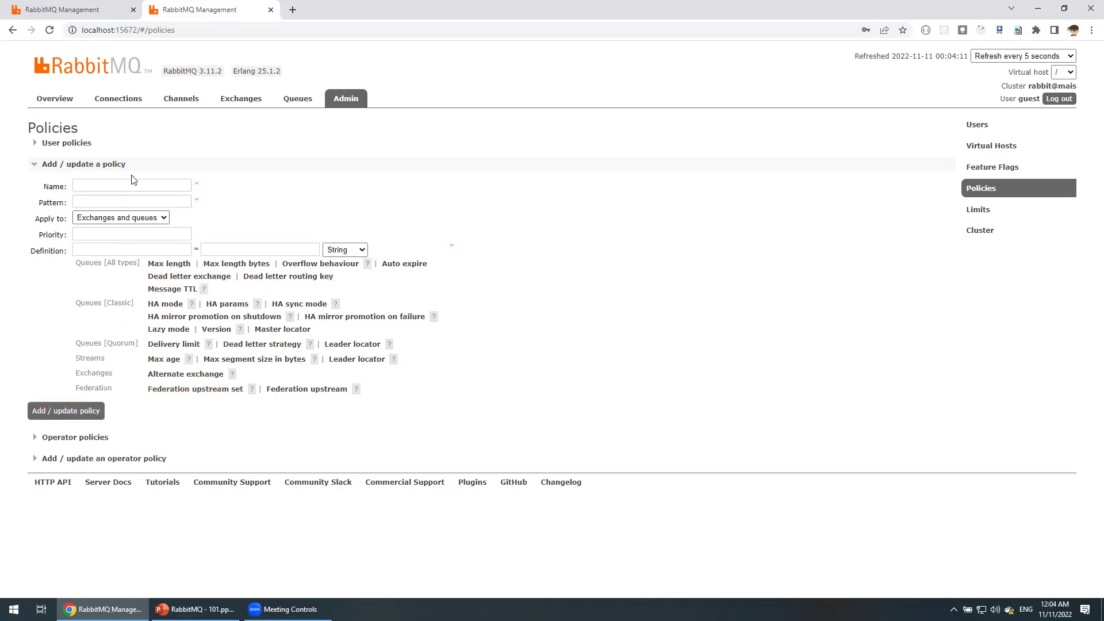
pyautogui.click(74, 142)
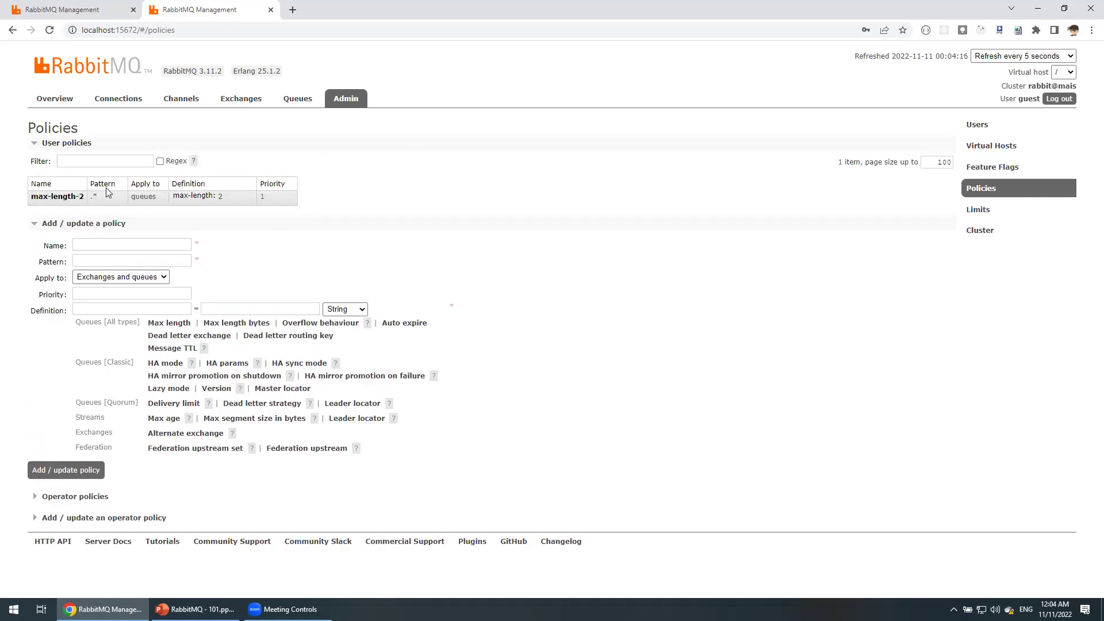
# Examine the pattern, target and definition of the max-length-2 policy in the user policies list
pyautogui.moveTo(100, 194); pyautogui.dragTo(92, 198)
pyautogui.doubleClick(150, 197)
pyautogui.click(150, 196)
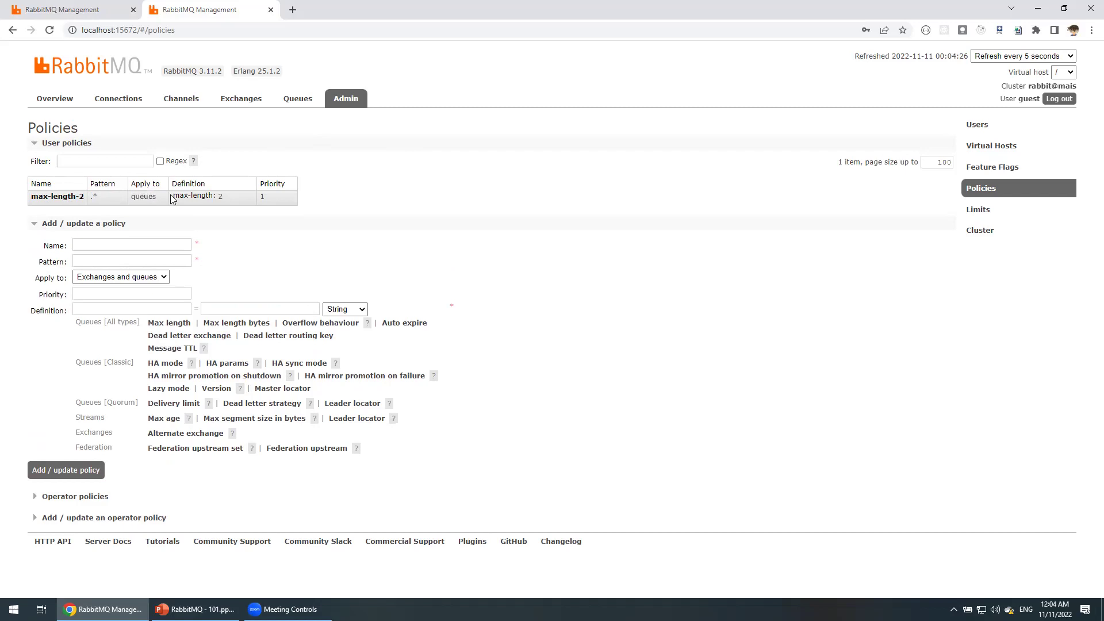
pyautogui.moveTo(176, 196); pyautogui.dragTo(220, 198)
pyautogui.click(220, 197)
pyautogui.click(233, 211)
# Return to the classic-qu details tab and reload it to check which policy applies
pyautogui.click(62, 9)
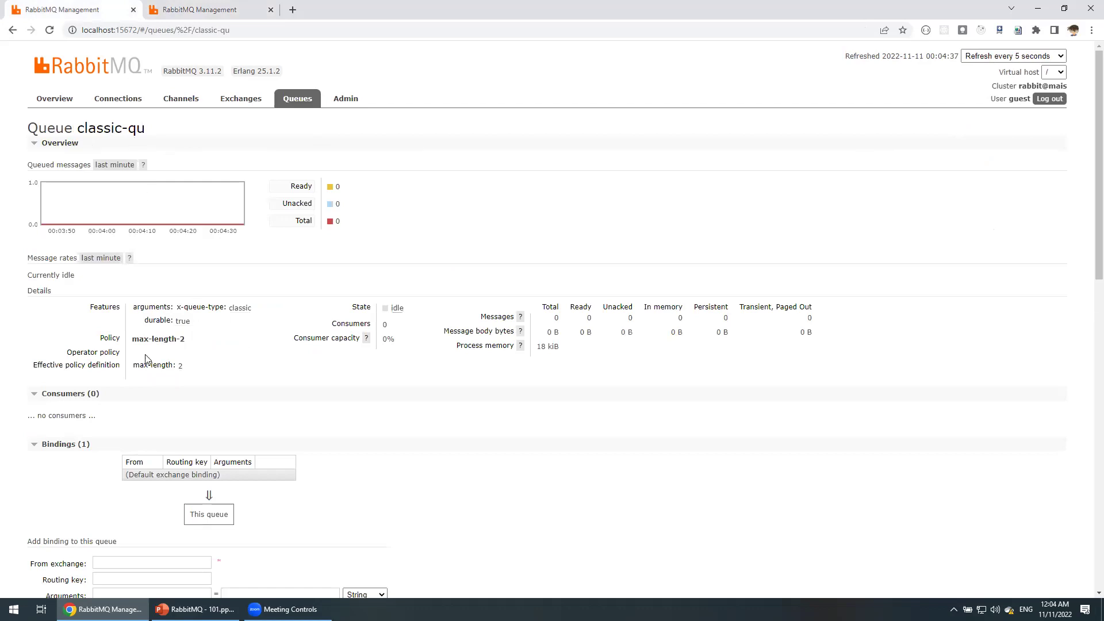
pyautogui.click(49, 30)
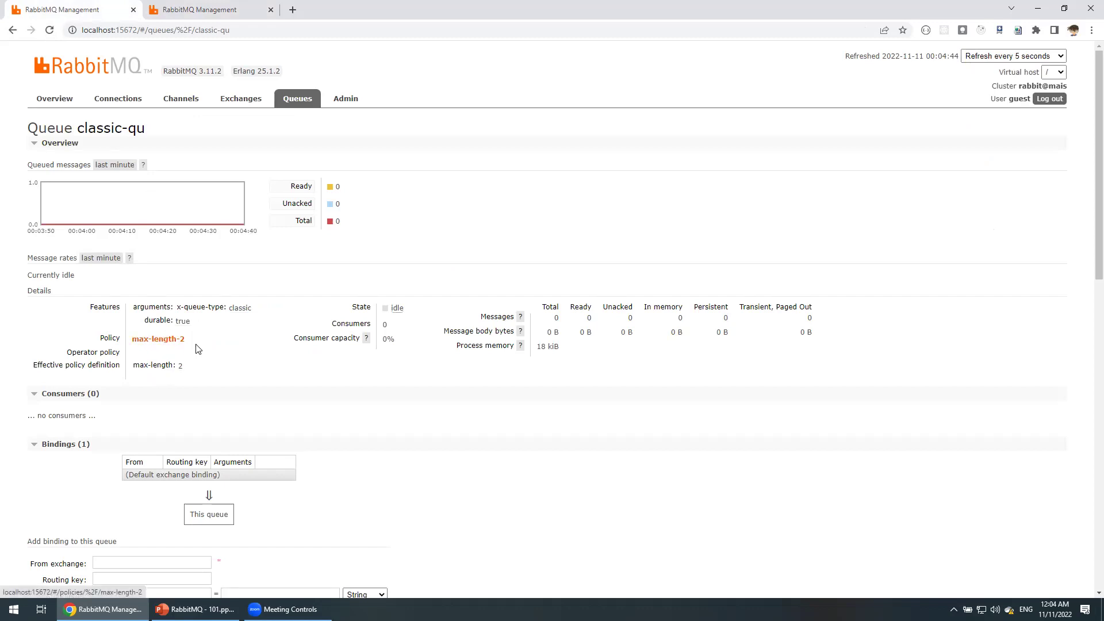
# Publish three messages to classic-qu with the payloads Message 1, Message 2 and Message 3
pyautogui.scroll(-6, 219, 329)
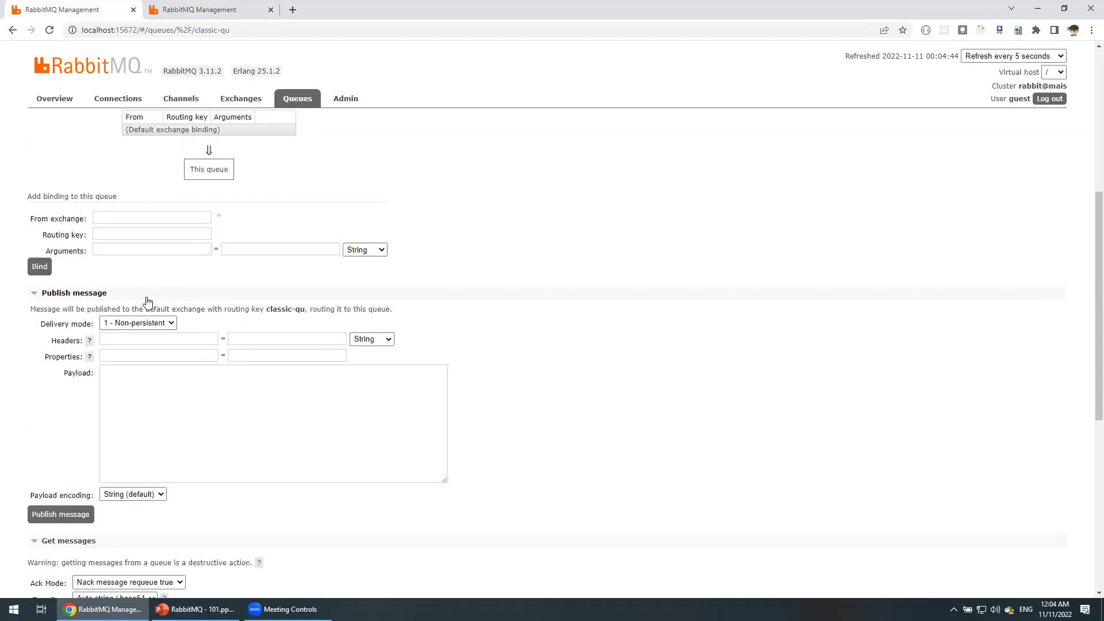
pyautogui.click(148, 402)
pyautogui.write('Message 1')
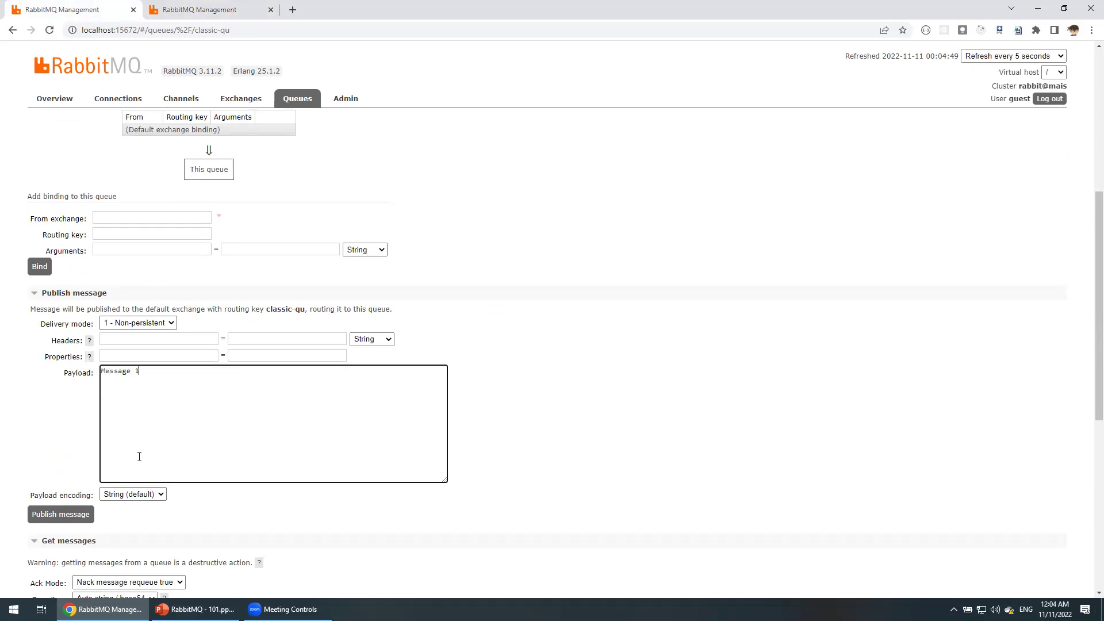
pyautogui.click(60, 514)
pyautogui.click(80, 515)
pyautogui.click(182, 369)
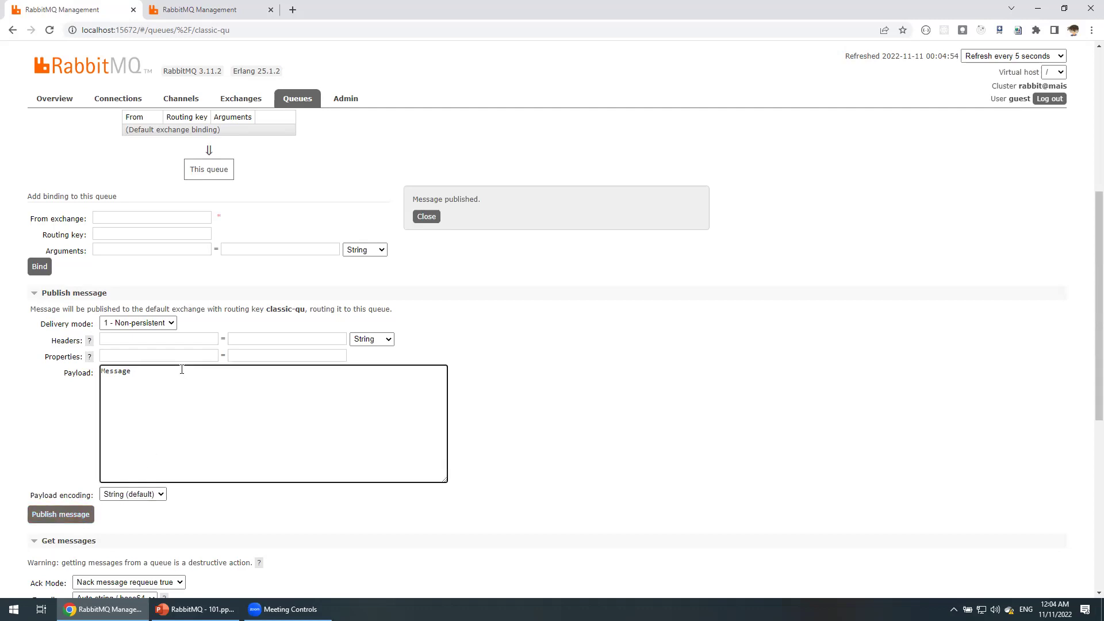
pyautogui.write('3')
pyautogui.click(61, 514)
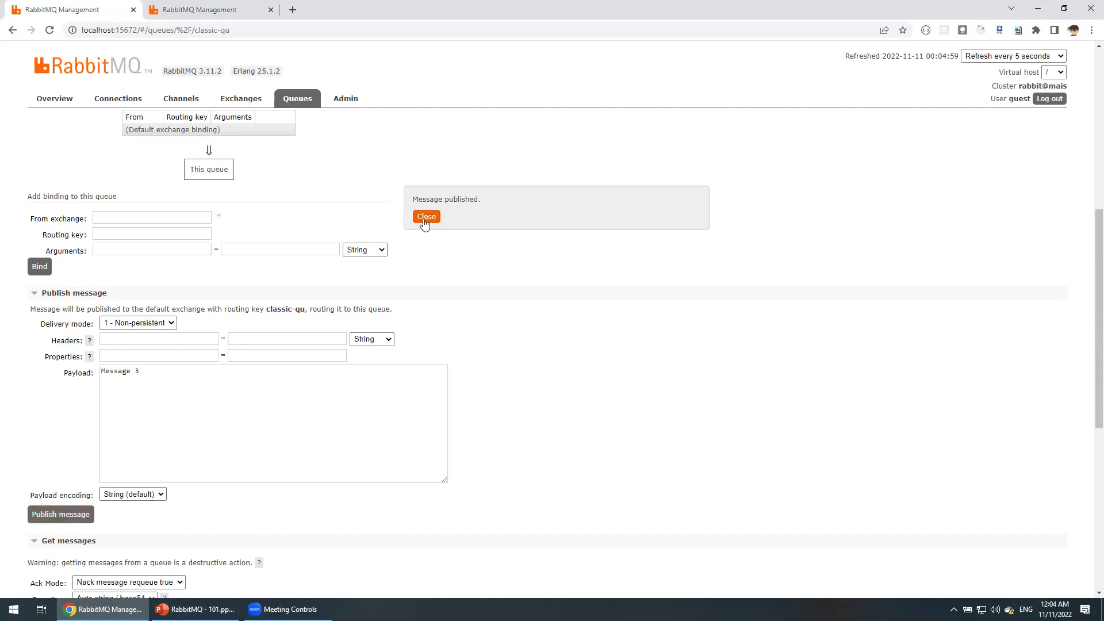
pyautogui.click(426, 216)
# Check classic-qu's message counts in the refreshed queues list and its effective policy definition on the details page
pyautogui.click(297, 104)
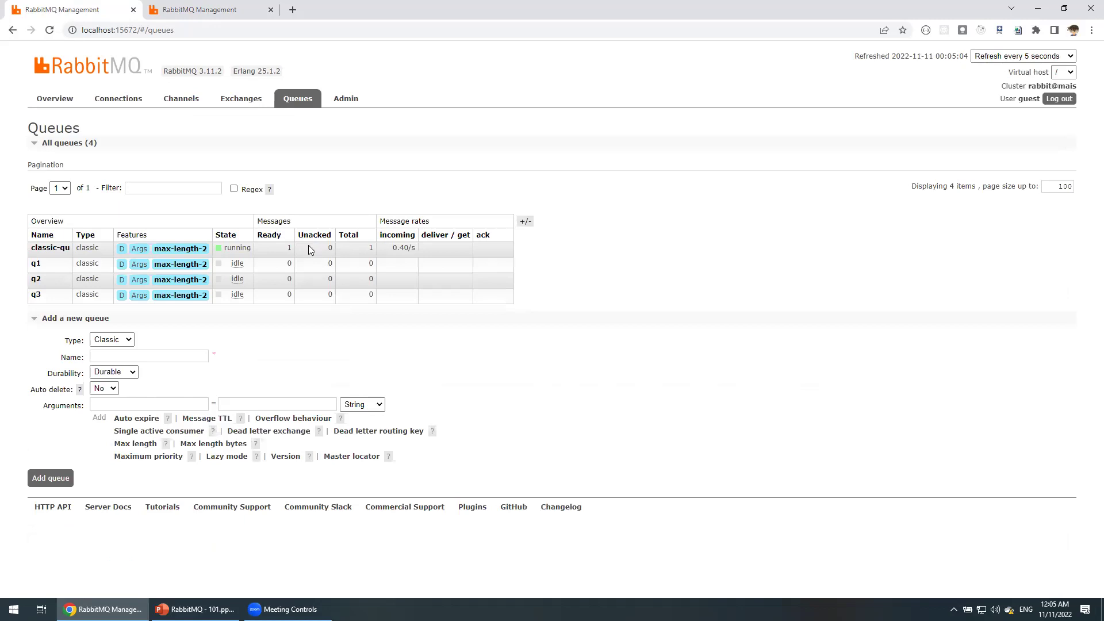
pyautogui.click(49, 30)
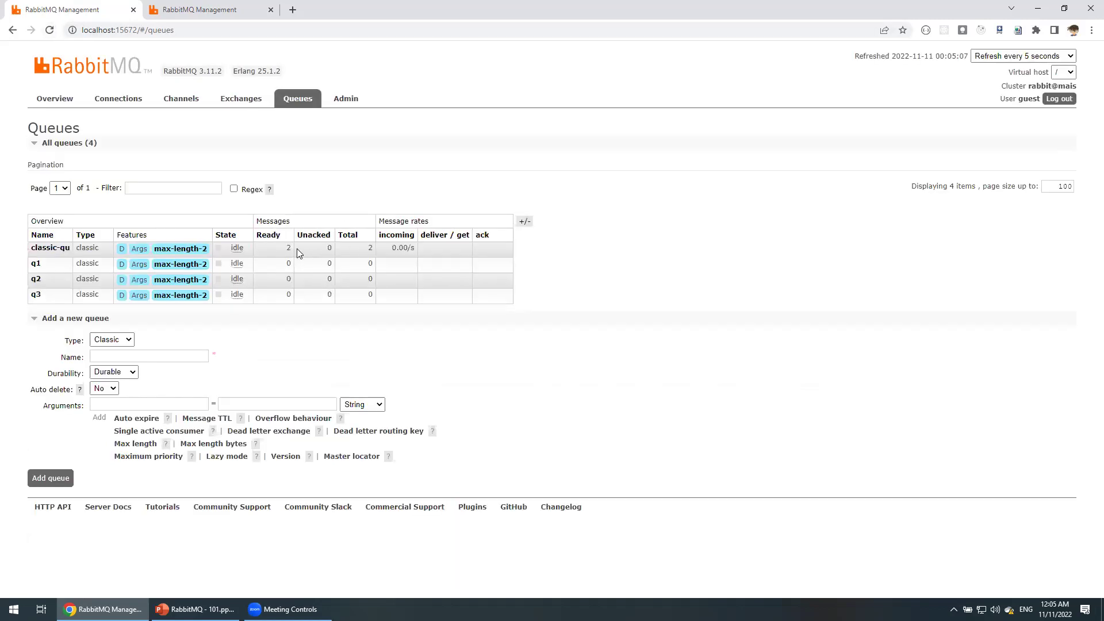
pyautogui.click(50, 249)
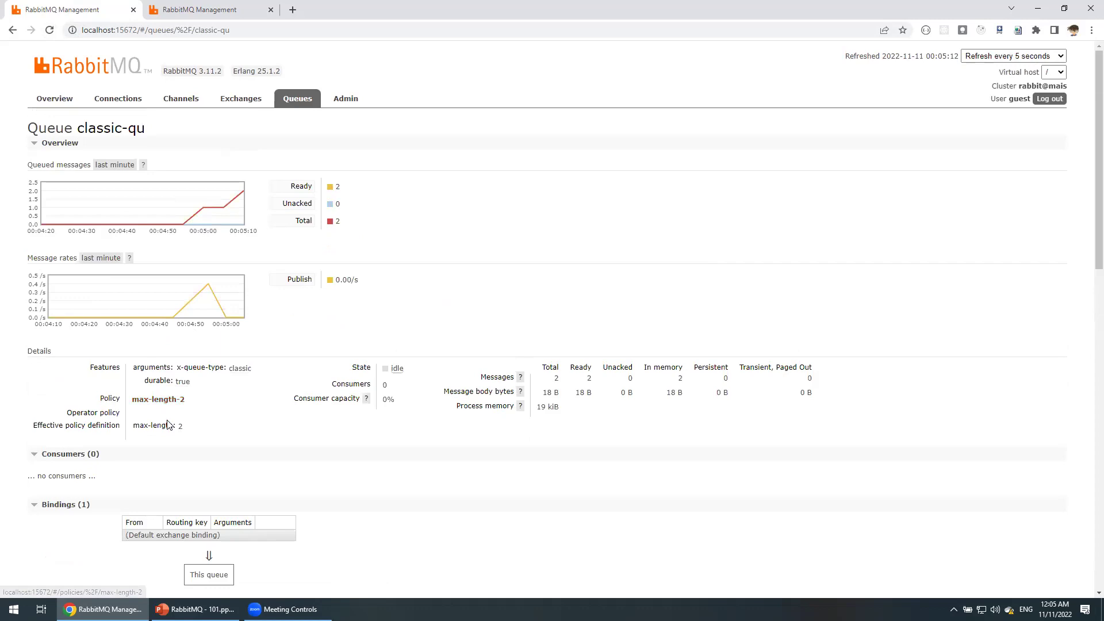
pyautogui.moveTo(142, 423); pyautogui.dragTo(180, 424)
pyautogui.tripleClick(182, 426)
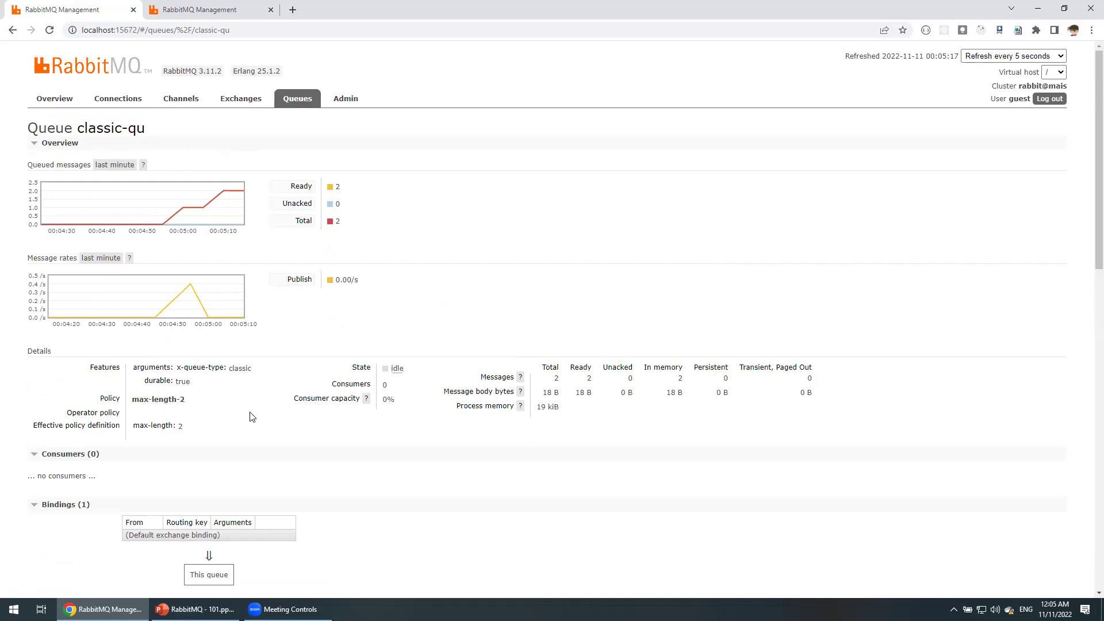
# Get one message from classic-qu using the Automatic ack mode and inspect its payload
pyautogui.scroll(-5, 259, 414)
pyautogui.scroll(-8, 298, 389)
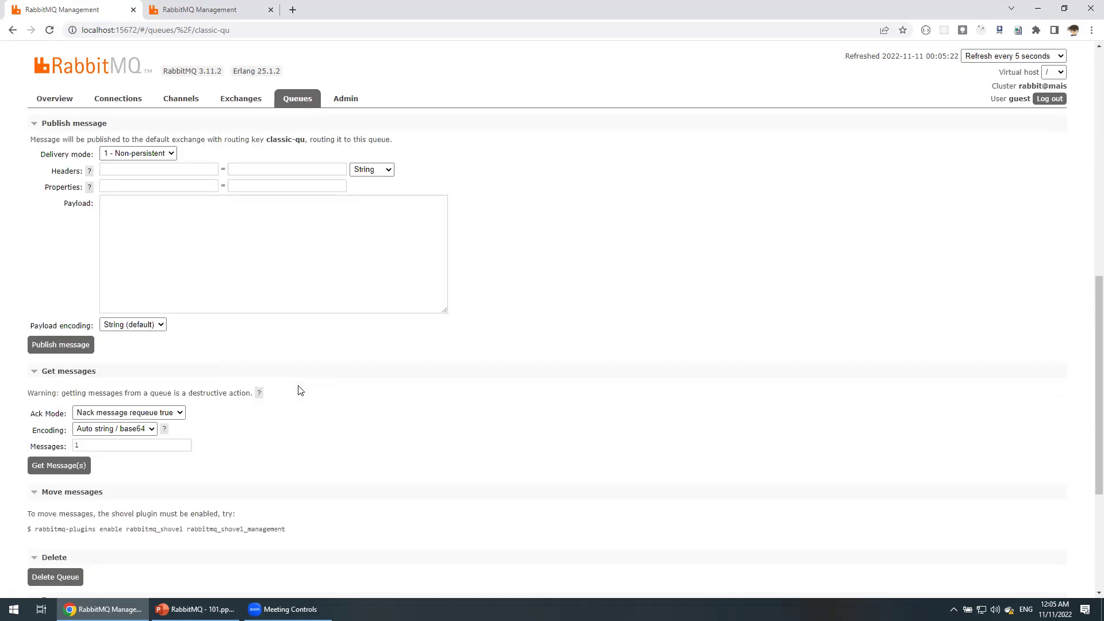
pyautogui.click(109, 199)
pyautogui.click(129, 183)
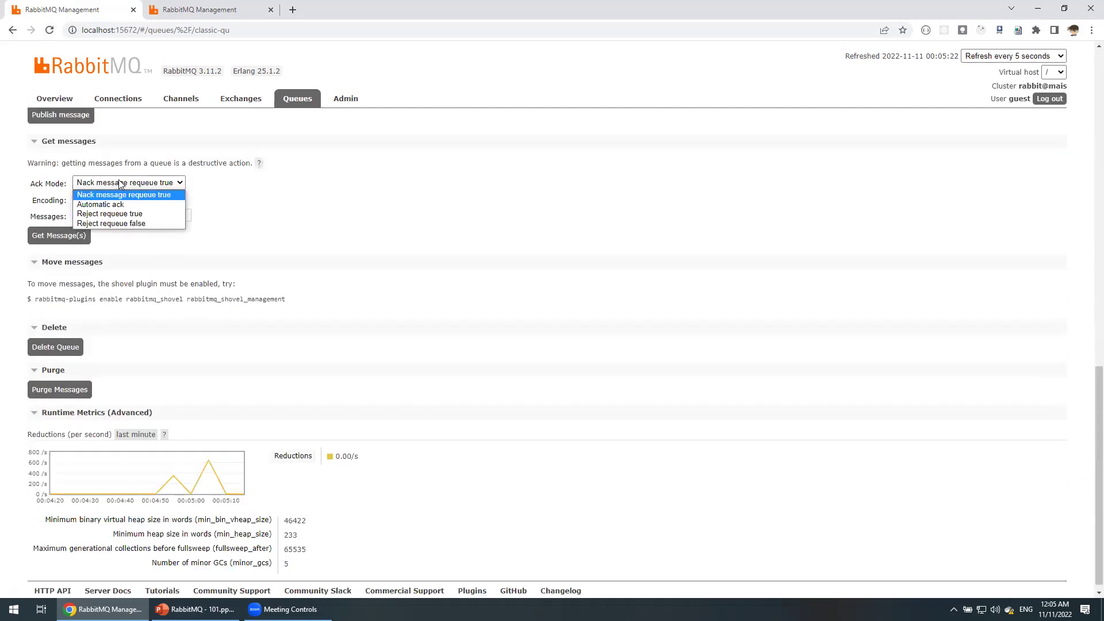
pyautogui.click(104, 202)
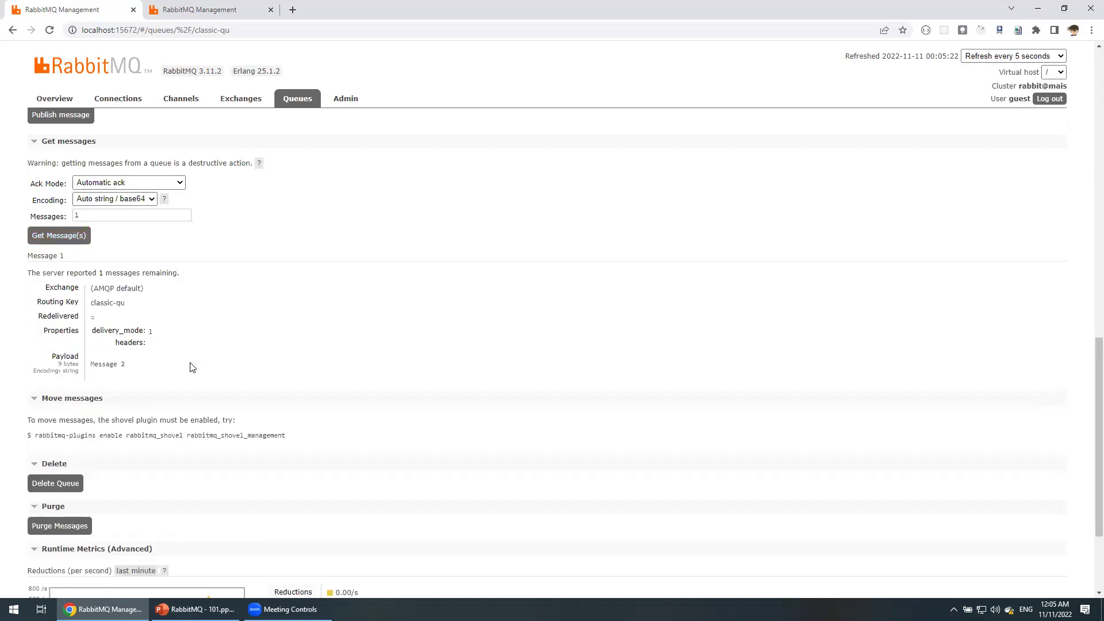
pyautogui.moveTo(91, 364); pyautogui.dragTo(168, 377)
# Get the remaining message from classic-qu, inspect its payload, and request one more message
pyautogui.click(76, 240)
pyautogui.click(138, 368)
pyautogui.click(73, 239)
pyautogui.click(437, 217)
# Check classic-qu's message counts in the queues list and on its details page
pyautogui.click(298, 99)
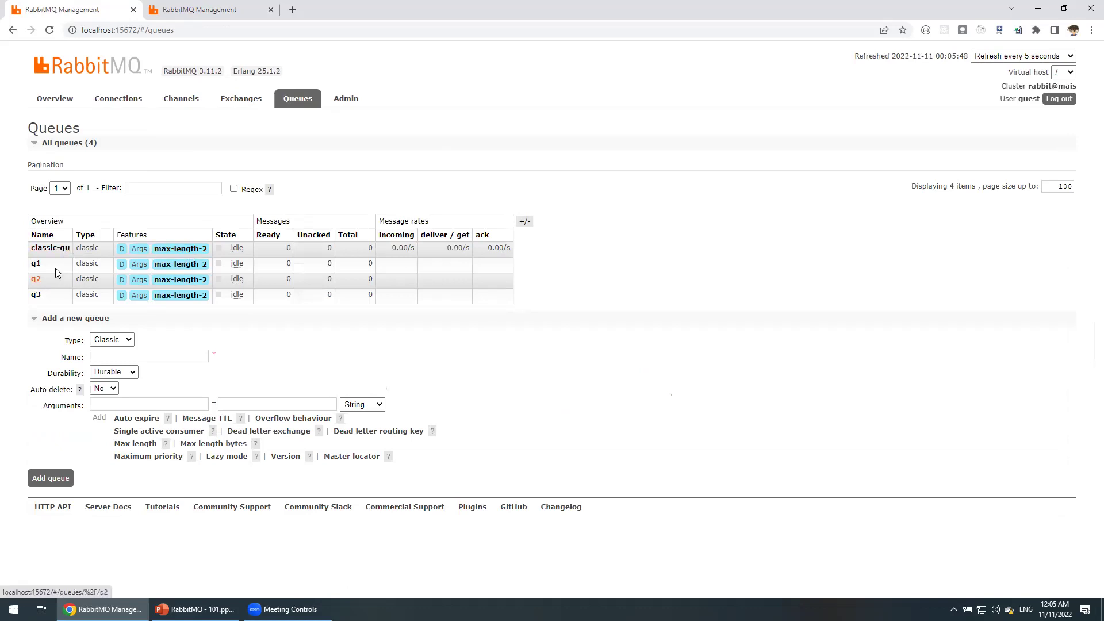
pyautogui.click(50, 248)
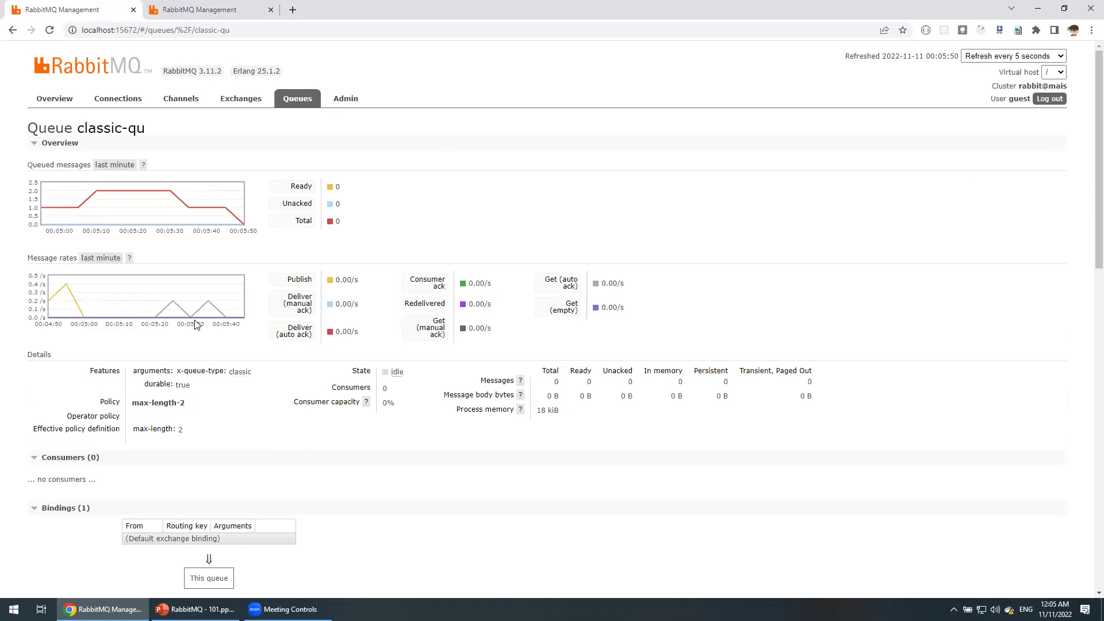
pyautogui.scroll(-1, 198, 401)
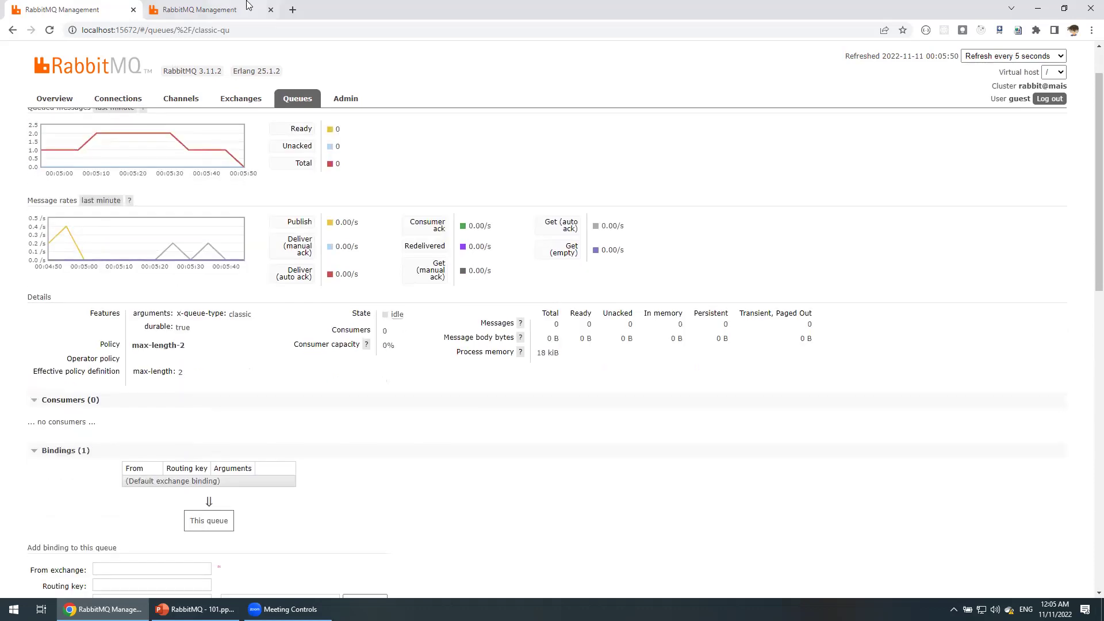
# View the max-length-2 policy's details from the policies tab and go back to the policies list
pyautogui.click(218, 10)
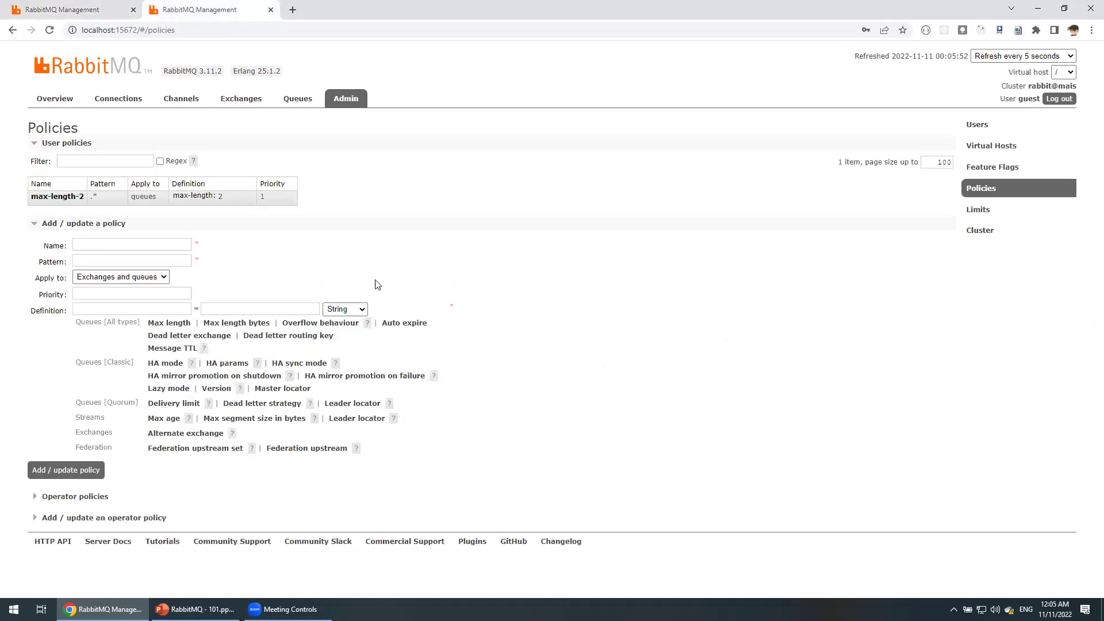
pyautogui.click(76, 198)
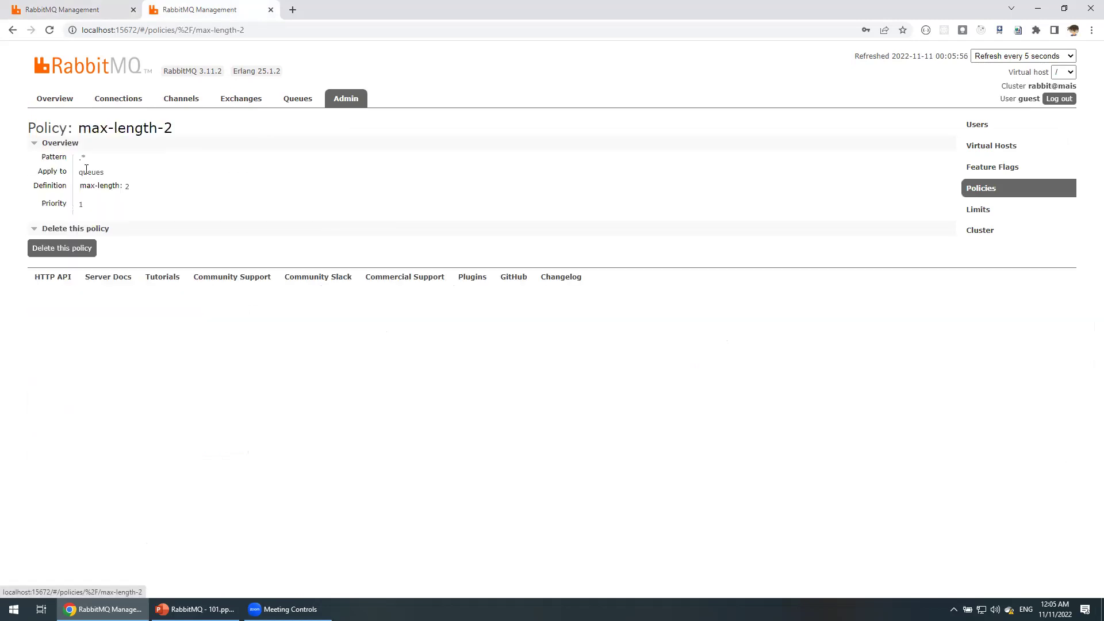
pyautogui.click(12, 30)
# Fill in a new policy named max-length-3 with pattern .*, applied to Queues, with priority 10
pyautogui.click(115, 243)
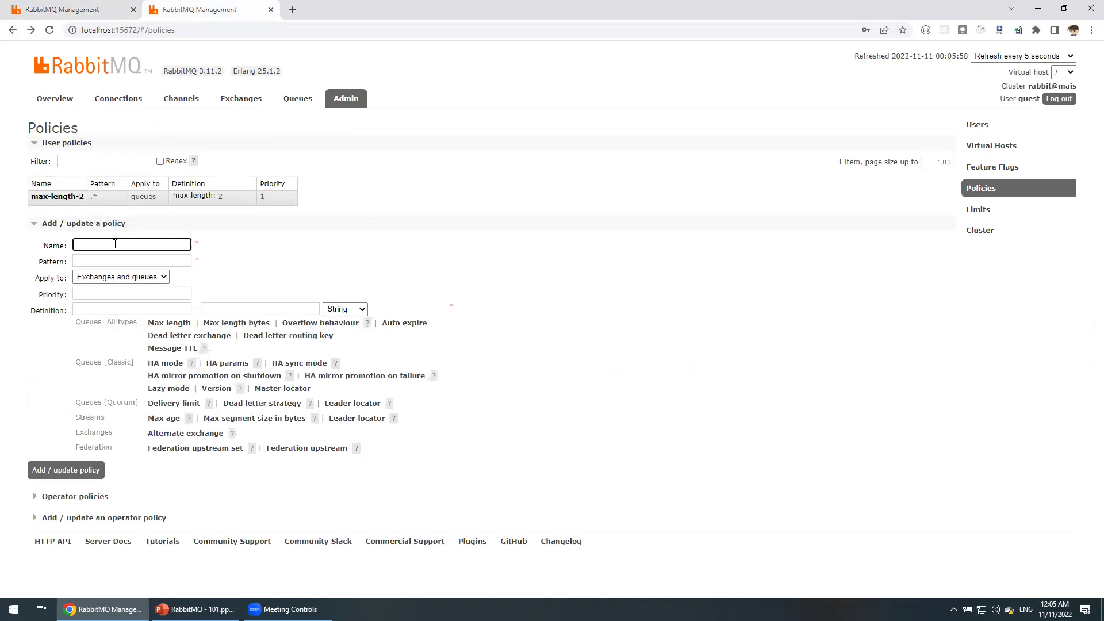
pyautogui.write('max-length-3')
pyautogui.click(118, 261)
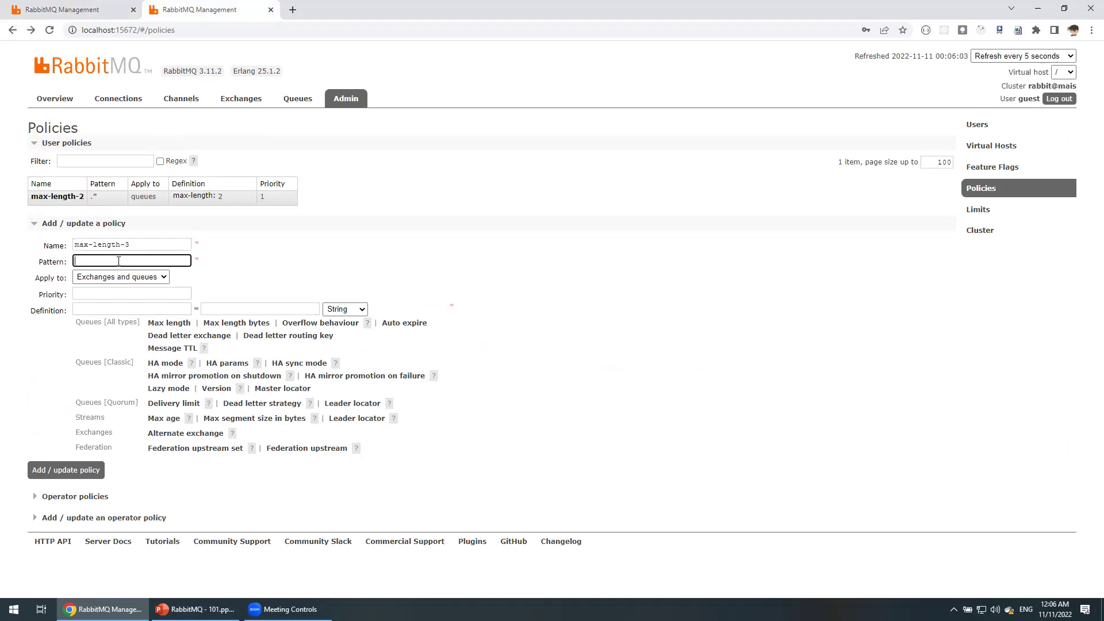
pyautogui.click(121, 277)
pyautogui.click(117, 308)
pyautogui.click(117, 294)
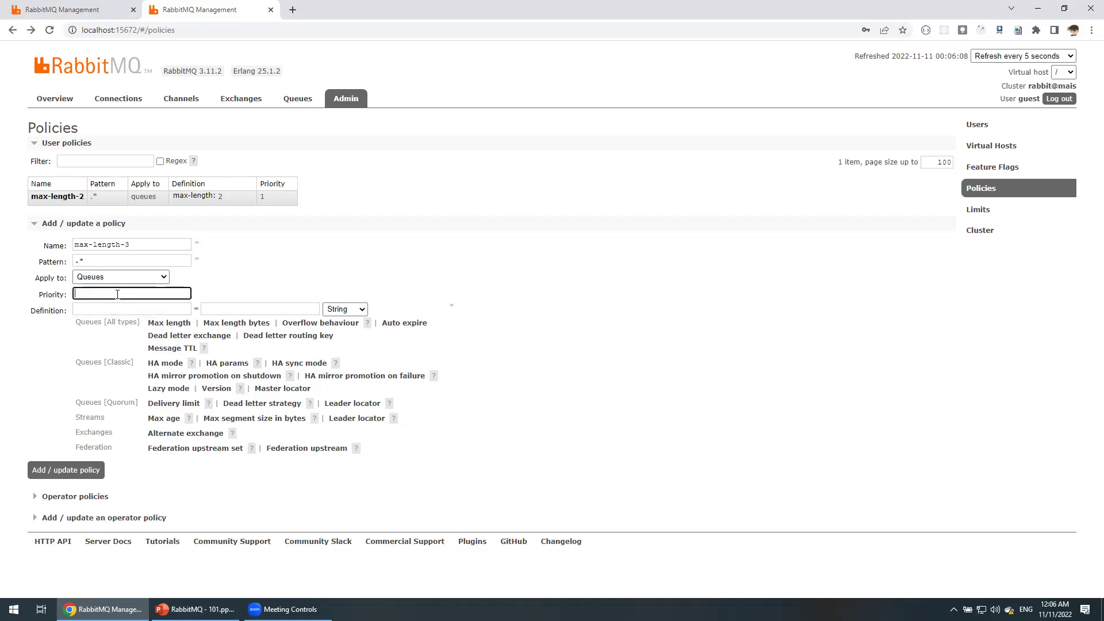
pyautogui.write('10')
# Define max-length as the number 3 for the max-length-3 policy, add it, and review its entry in the policies list
pyautogui.click(175, 324)
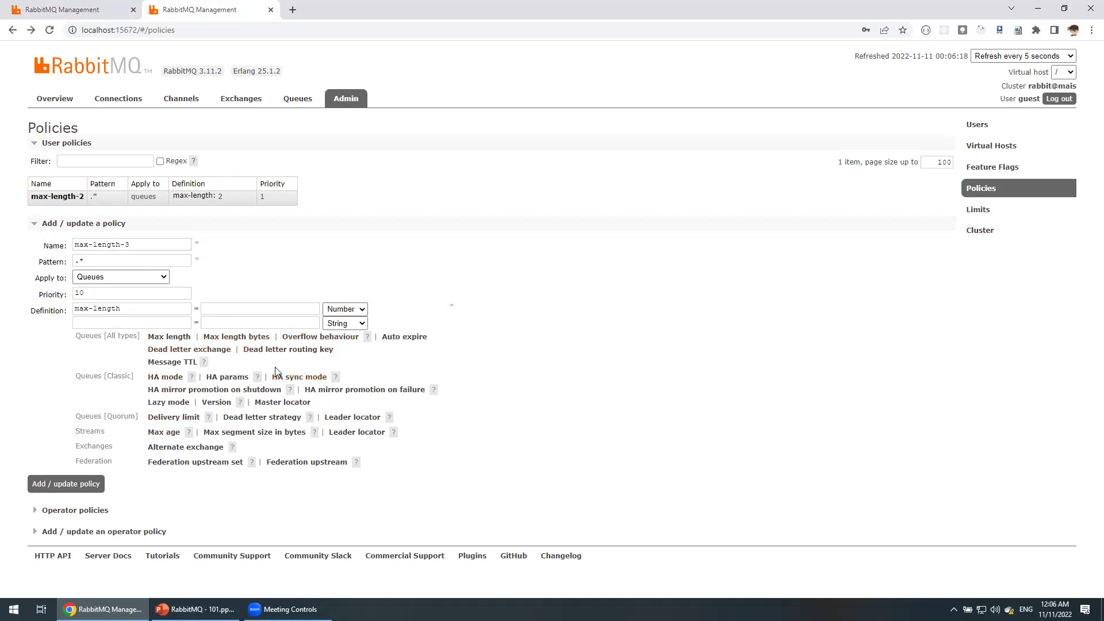
pyautogui.click(244, 307)
pyautogui.write('3')
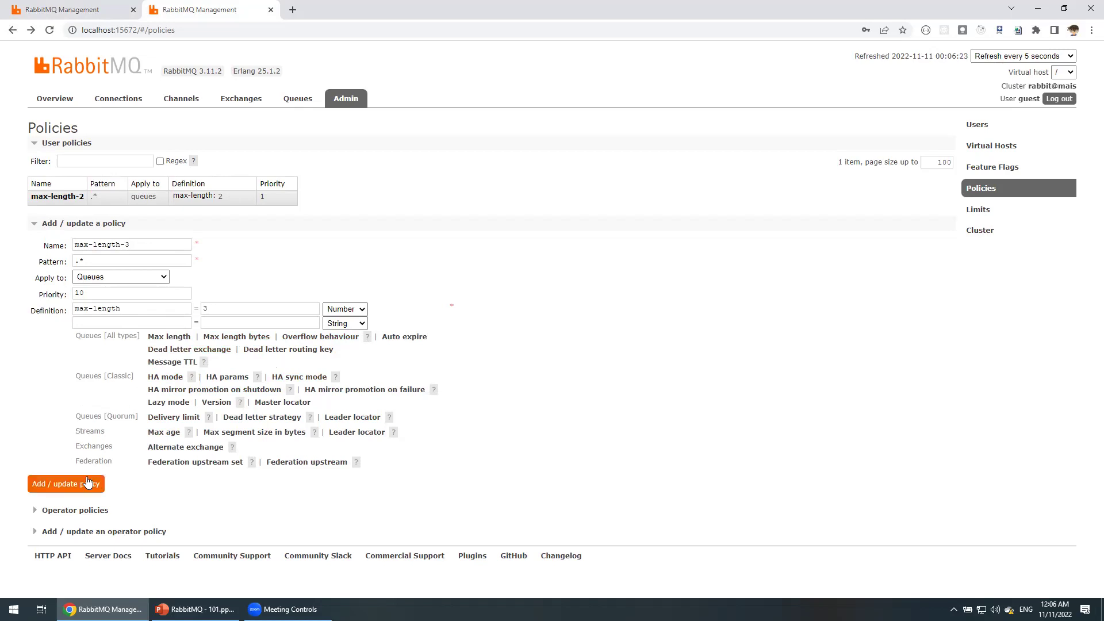
pyautogui.click(87, 484)
pyautogui.moveTo(225, 212); pyautogui.dragTo(178, 221)
pyautogui.click(185, 213)
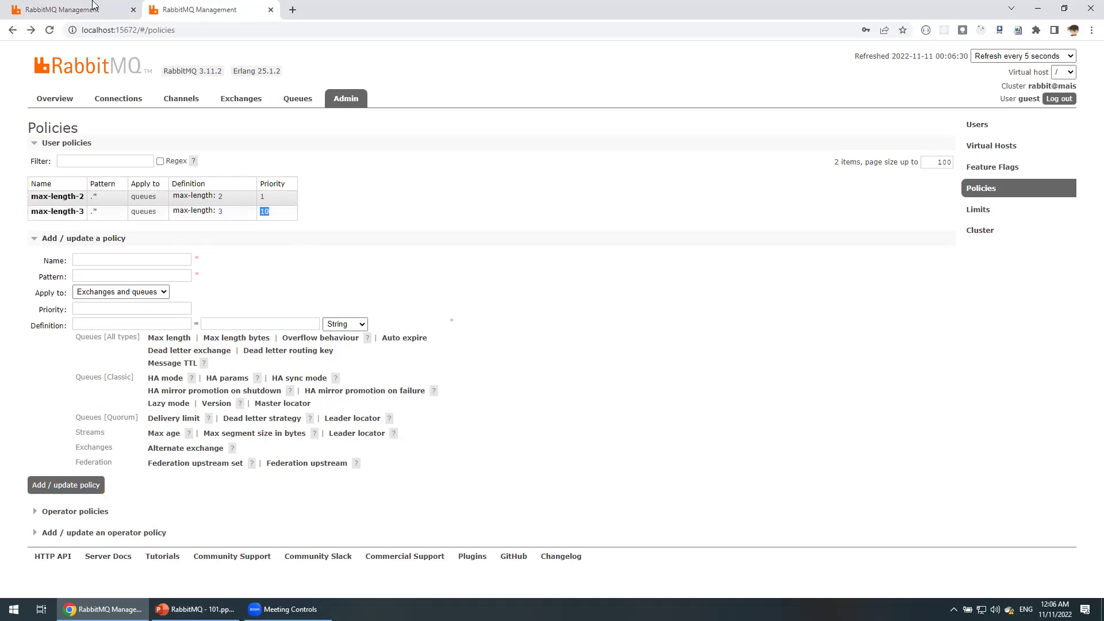
# Publish a series of messages with numbered payloads to classic-qu, ending with Message 4
pyautogui.click(62, 10)
pyautogui.scroll(-10, 192, 298)
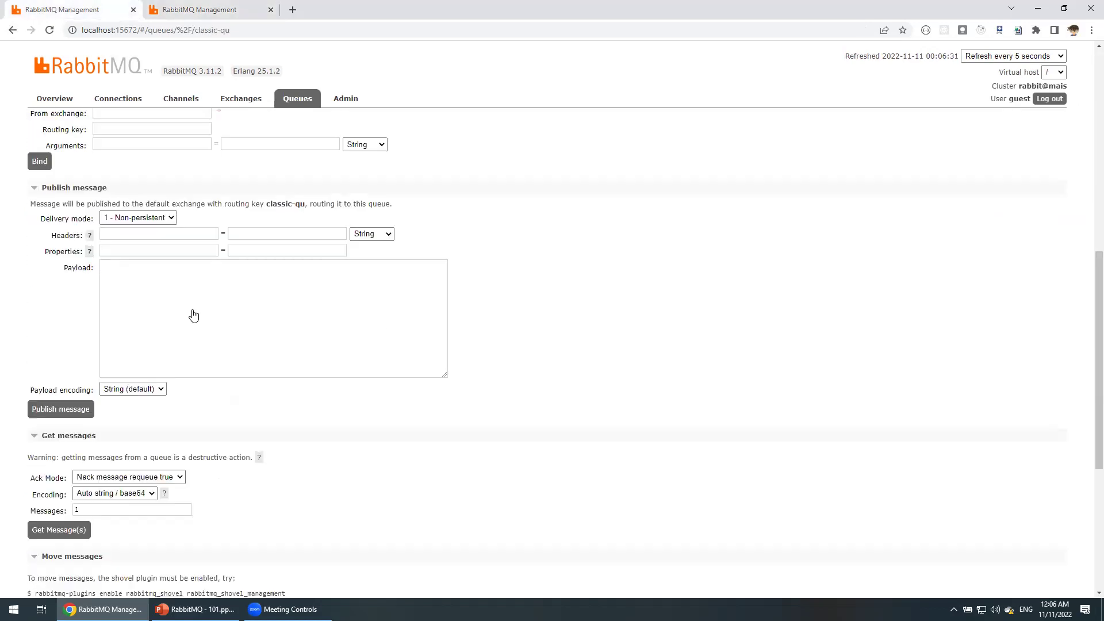
pyautogui.click(224, 228)
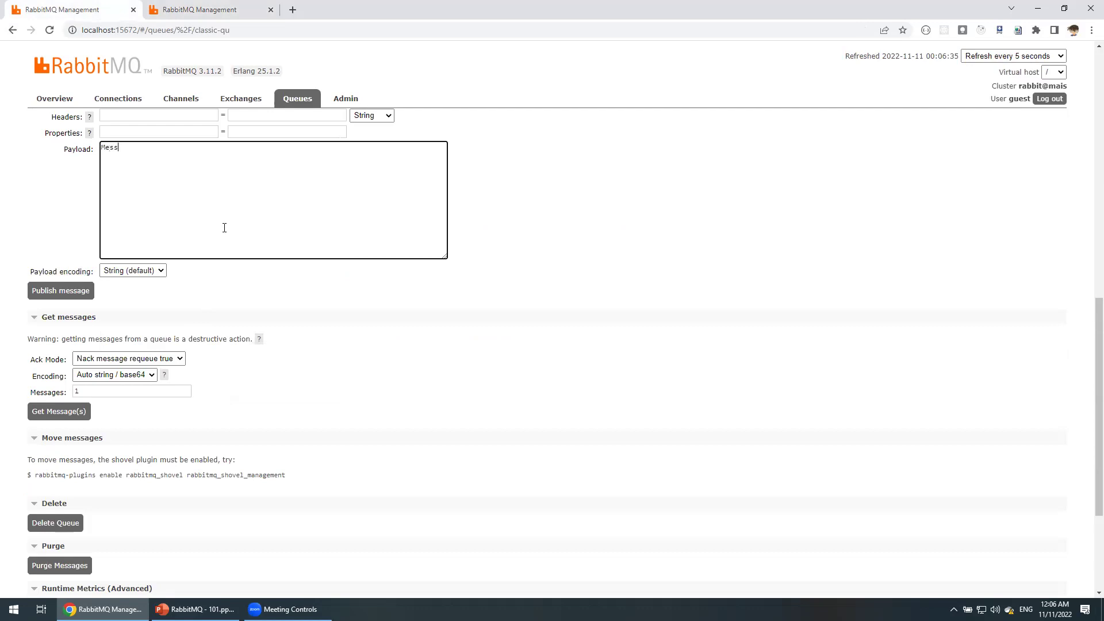
pyautogui.click(44, 291)
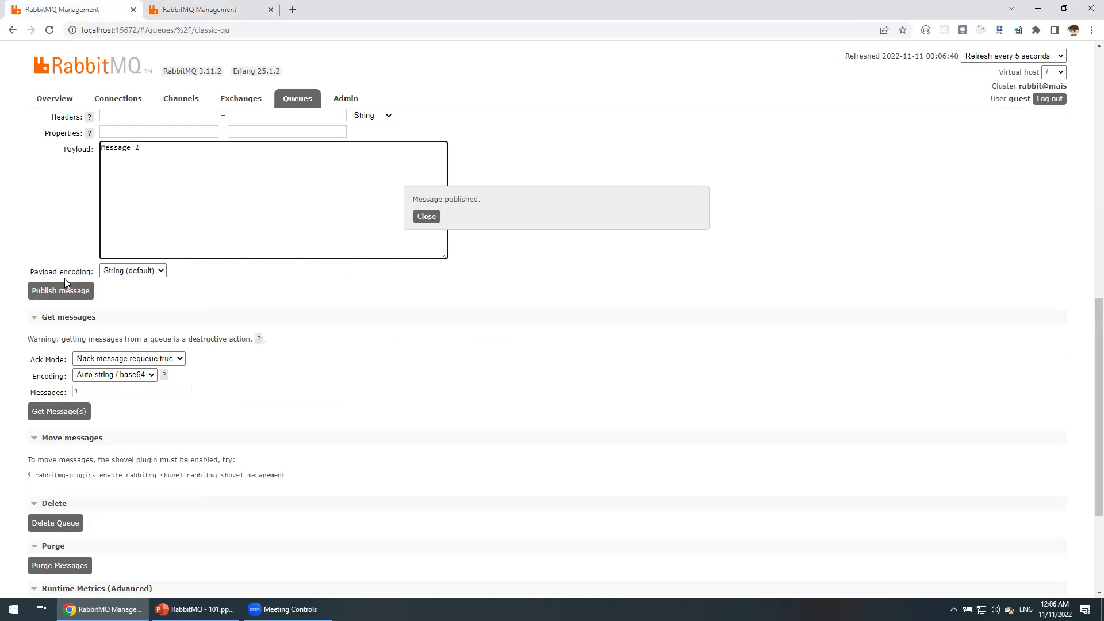
pyautogui.click(170, 146)
pyautogui.click(177, 151)
pyautogui.click(68, 294)
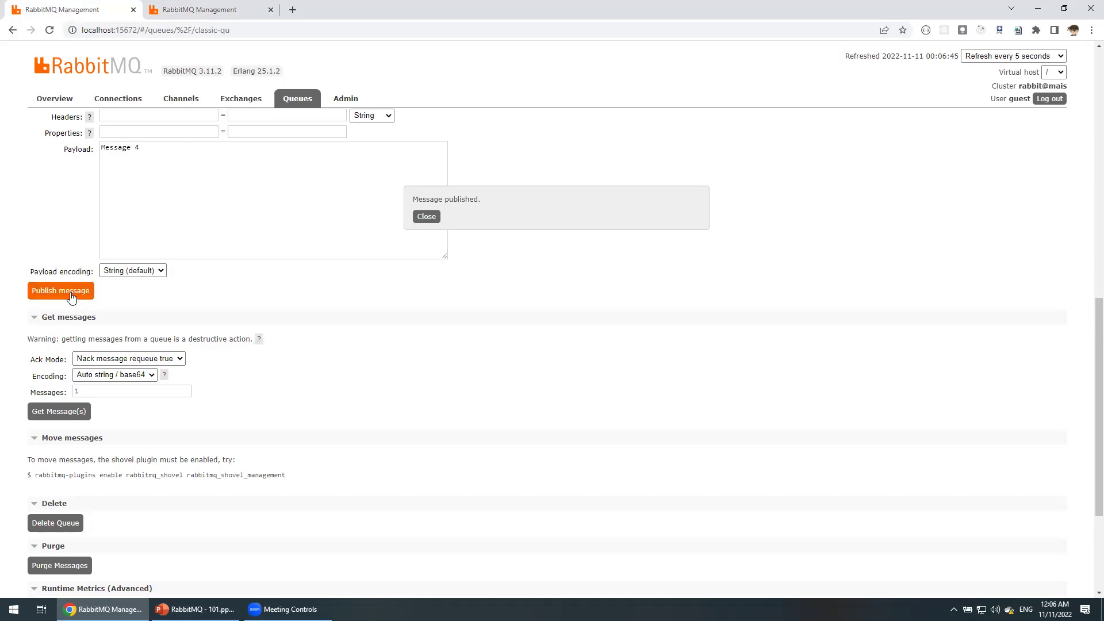
pyautogui.click(426, 217)
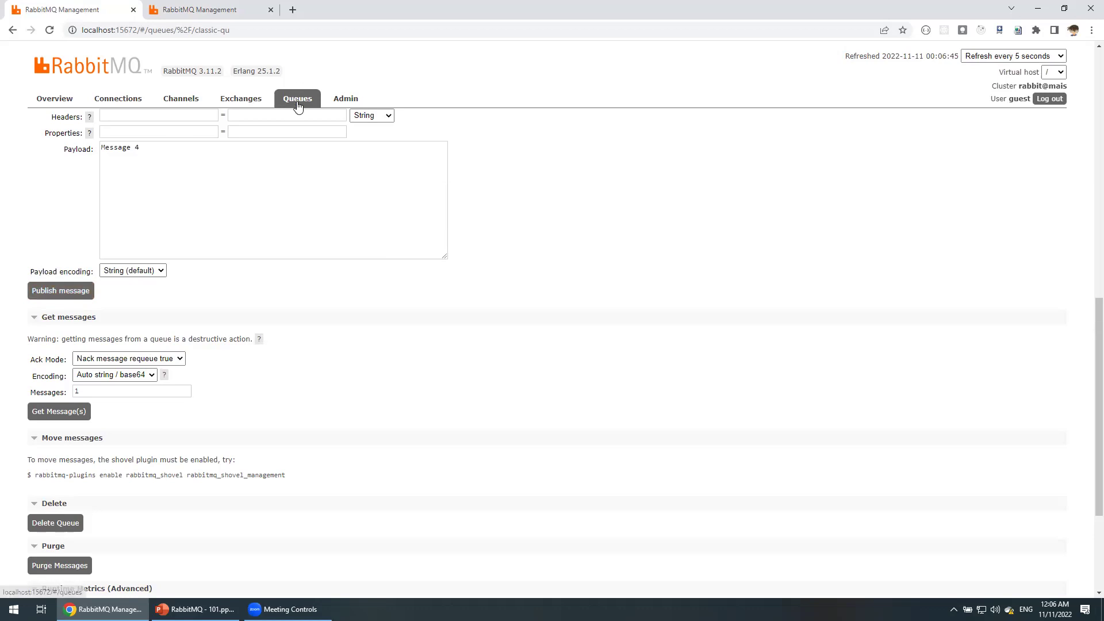
# Check classic-qu's message counts and applied policy in the queues list and on its details page, and compare them with the policies list
pyautogui.click(298, 98)
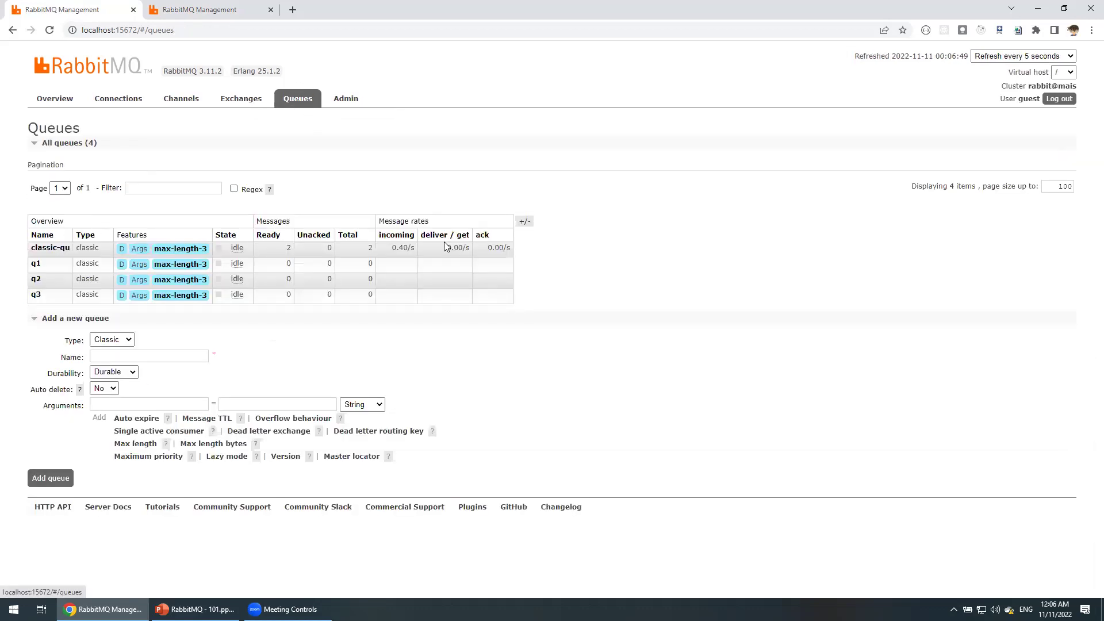
pyautogui.click(50, 30)
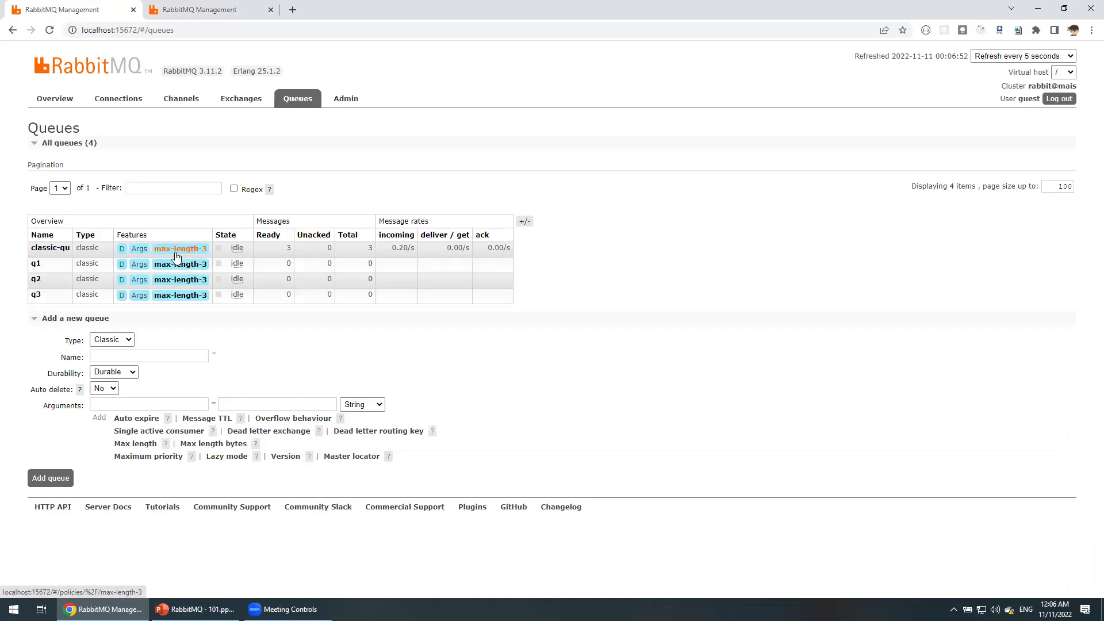
pyautogui.click(52, 249)
pyautogui.scroll(-3, 242, 253)
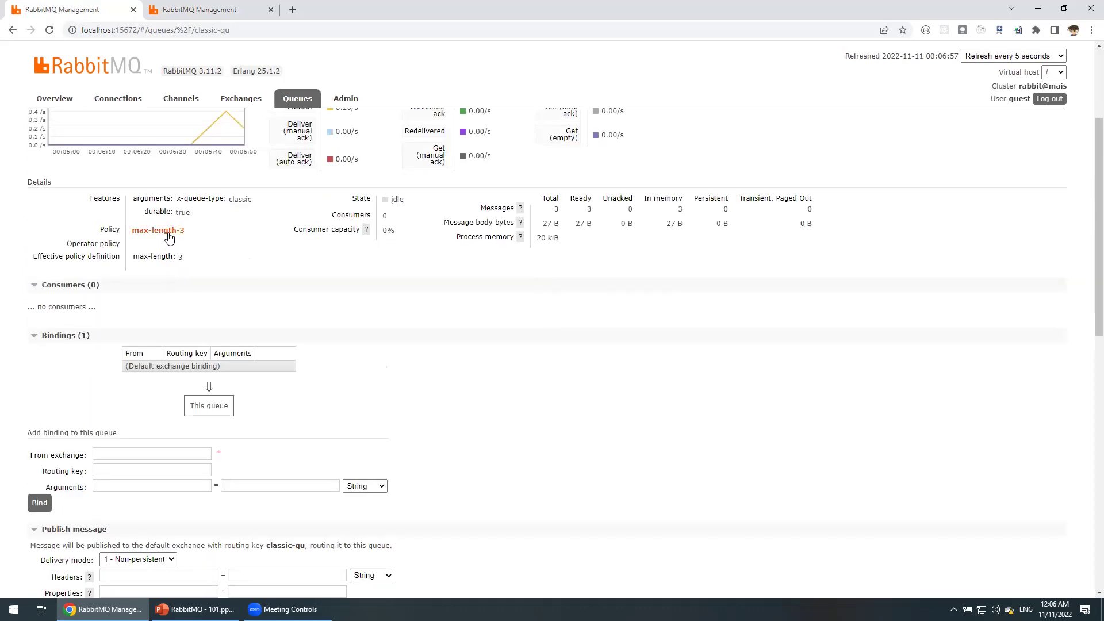
pyautogui.click(203, 6)
pyautogui.moveTo(103, 214); pyautogui.dragTo(86, 218)
pyautogui.click(92, 9)
# Get one message from classic-qu using the Automatic ack mode
pyautogui.scroll(-6, 362, 332)
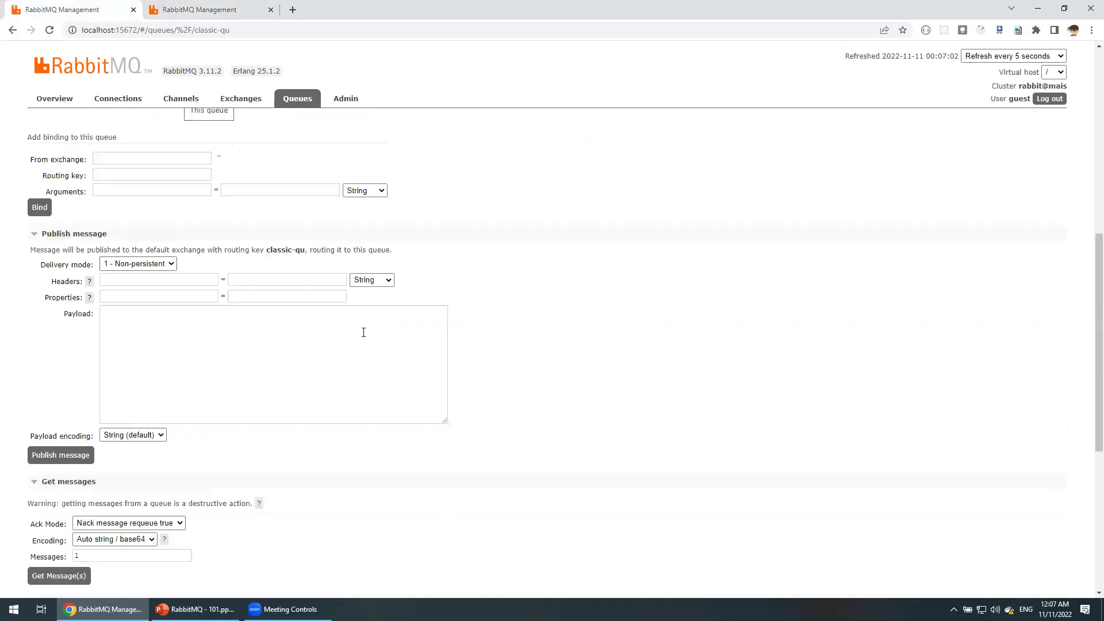
pyautogui.click(128, 473)
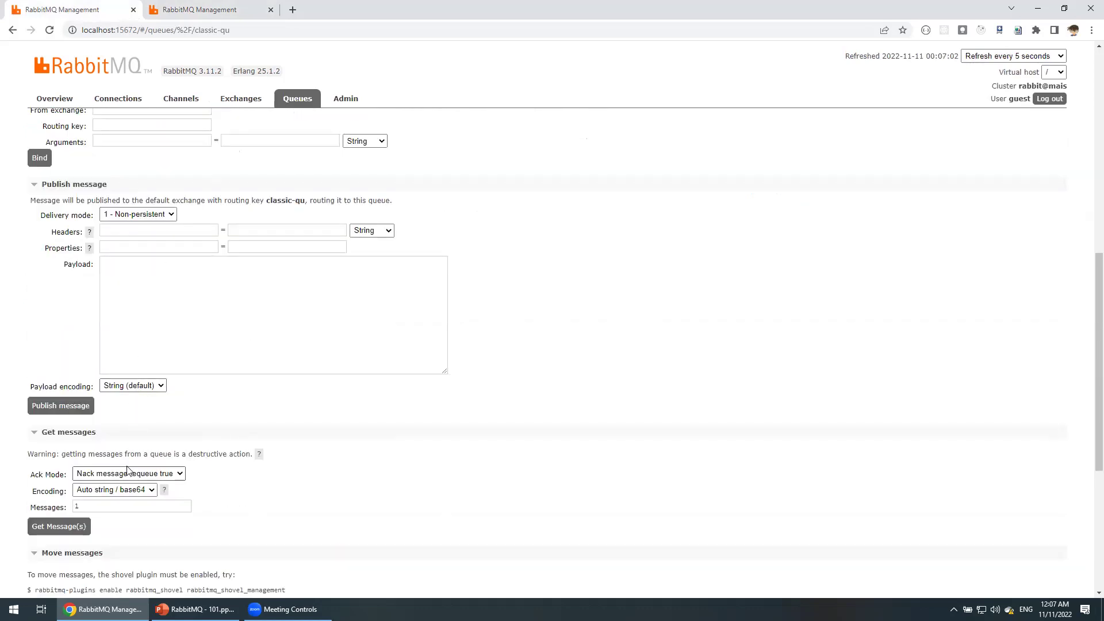
pyautogui.click(173, 493)
pyautogui.scroll(-4, 505, 313)
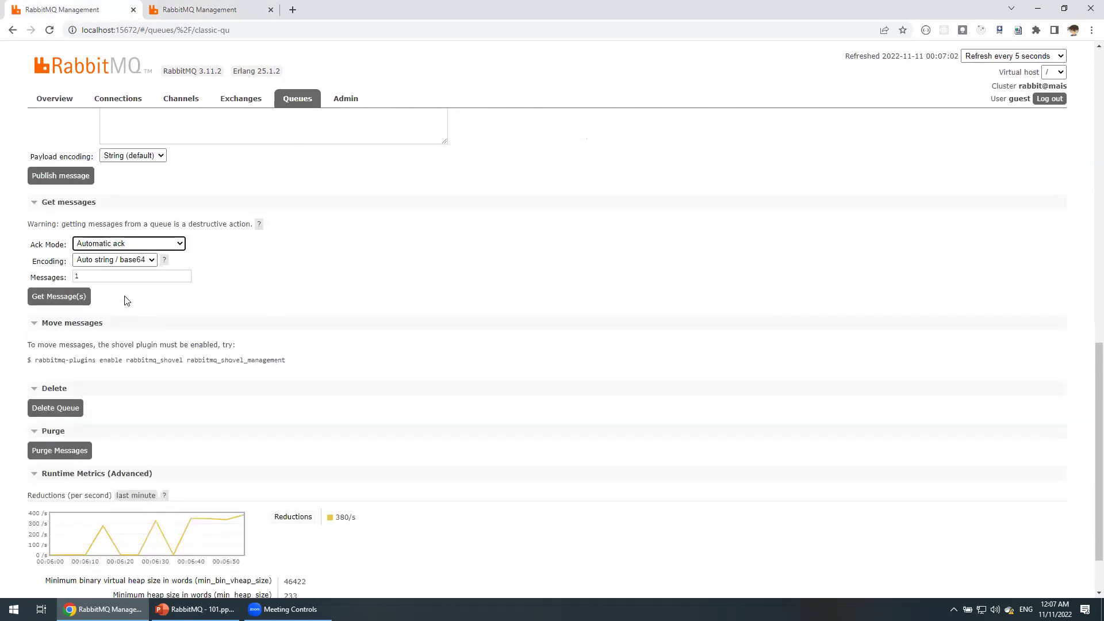
pyautogui.click(69, 302)
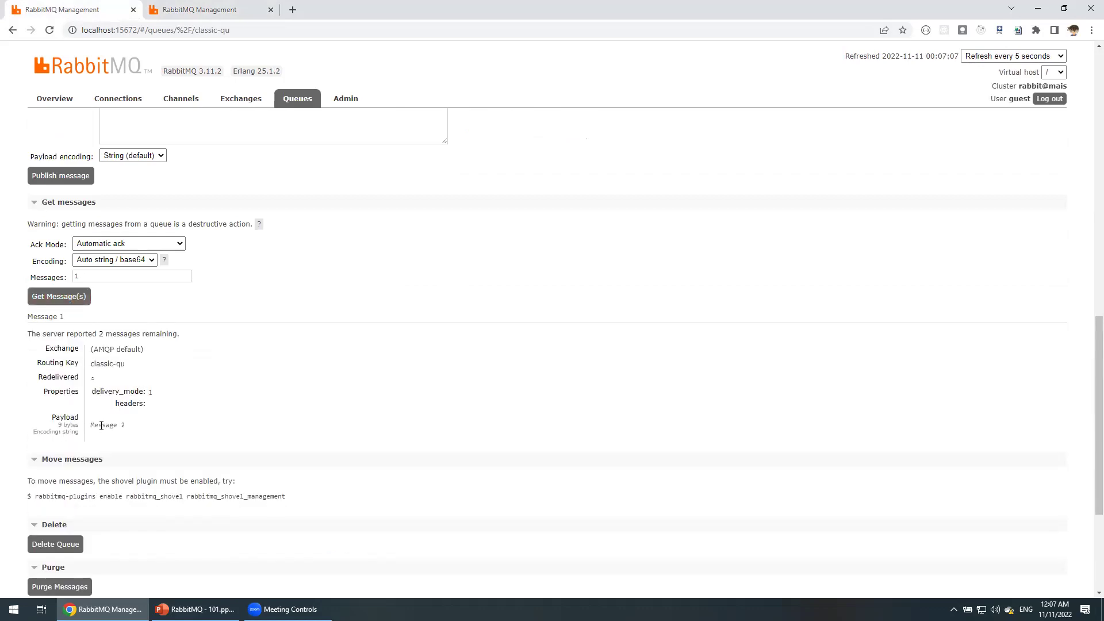
# Get the remaining messages from classic-qu one at a time, request one more, and dismiss the notice
pyautogui.click(77, 297)
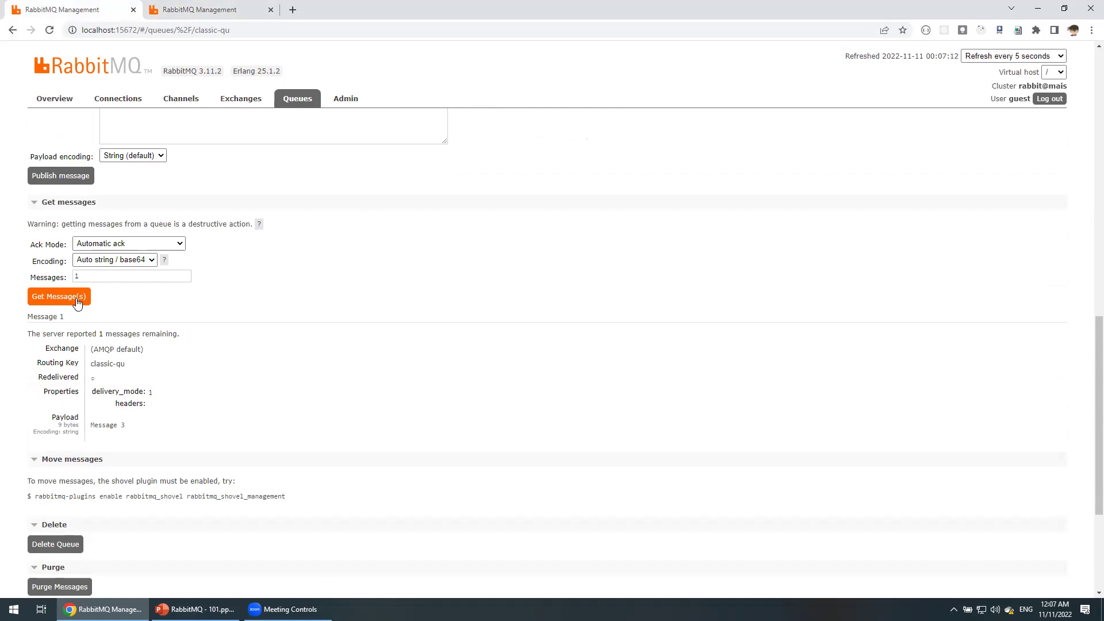
pyautogui.click(78, 297)
pyautogui.click(78, 298)
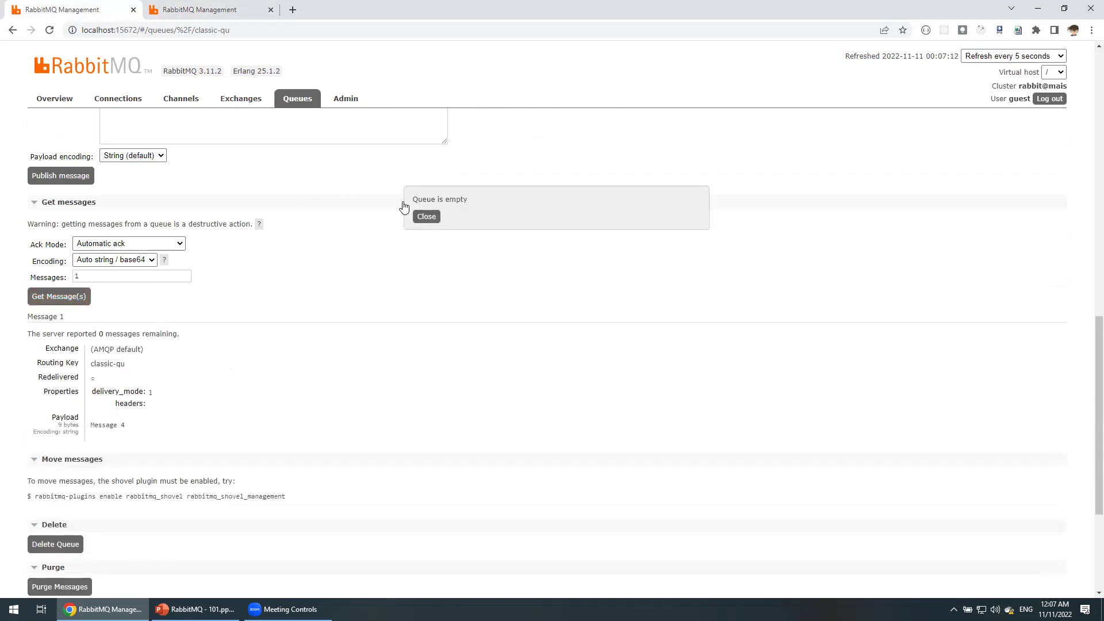
pyautogui.click(424, 216)
# Copy the max-length-2 policy's name from its details page and return to the policies list
pyautogui.click(295, 101)
pyautogui.click(236, 12)
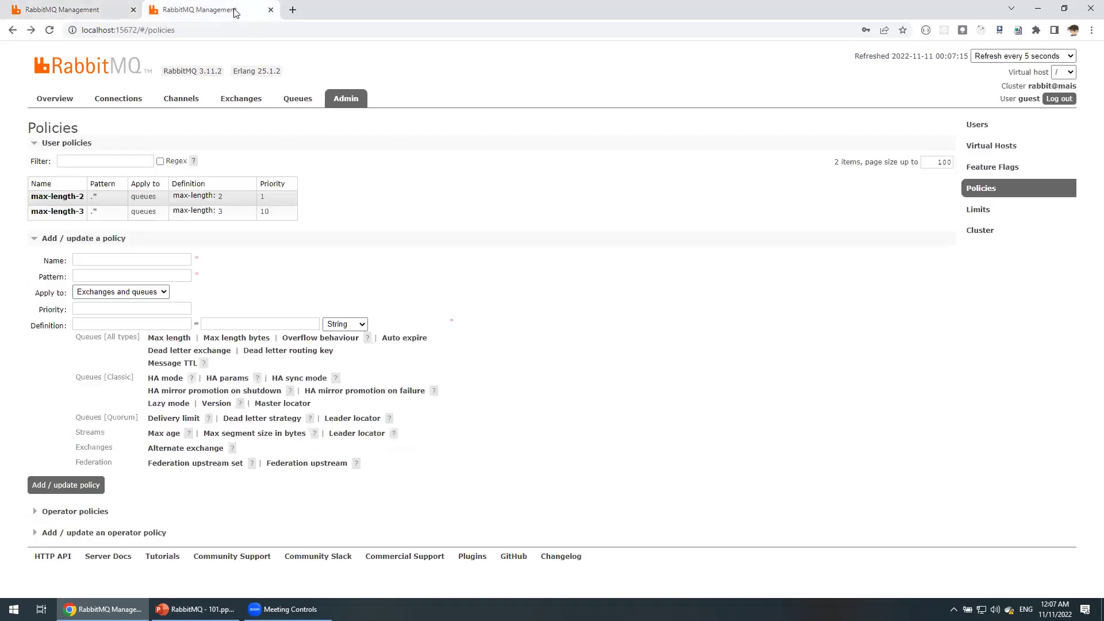
pyautogui.click(68, 198)
pyautogui.moveTo(82, 126); pyautogui.dragTo(173, 121)
pyautogui.rightClick(149, 127)
pyautogui.click(160, 138)
pyautogui.click(13, 31)
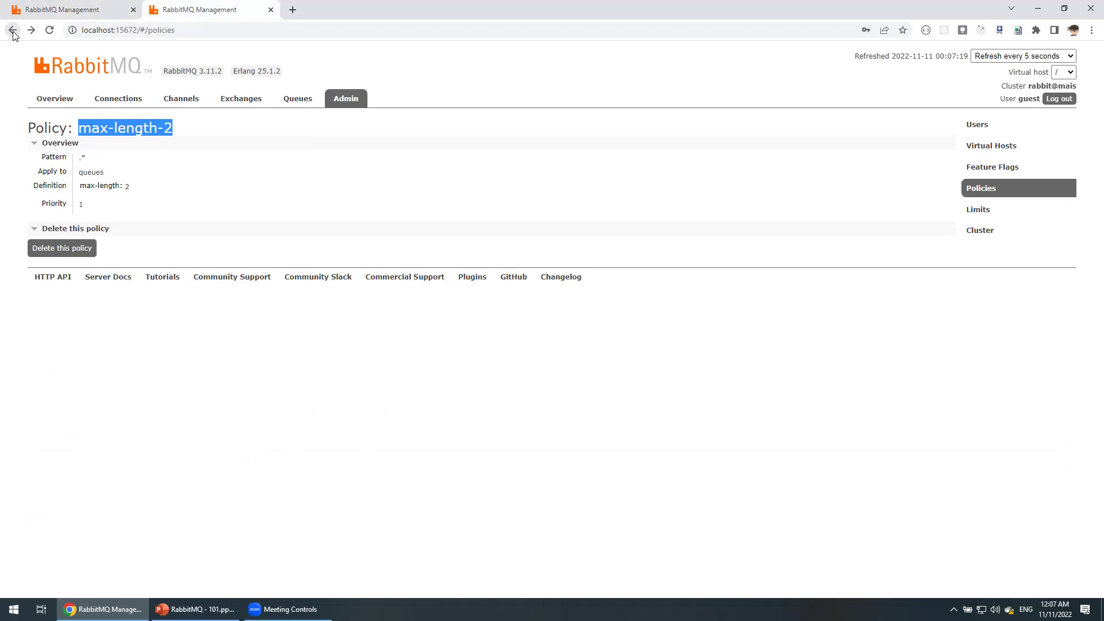
# Fill in the policy form with the name max-length-2, pattern .*, Queues as the target, and priority 20
pyautogui.click(110, 260)
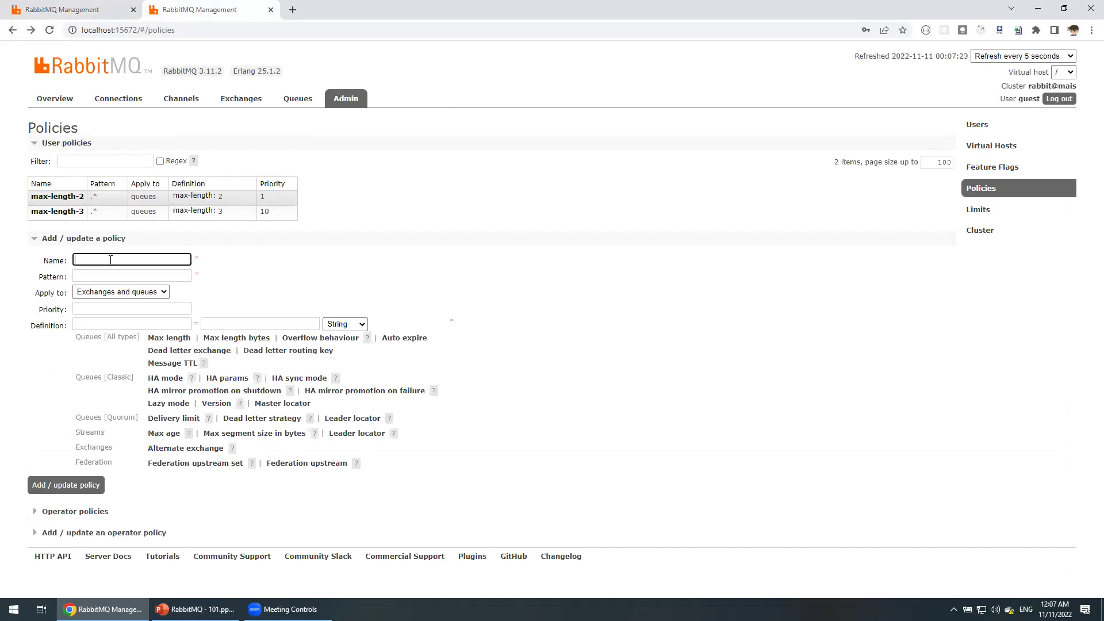
pyautogui.hotkey('ctrl', 'v')
pyautogui.press('Tab')
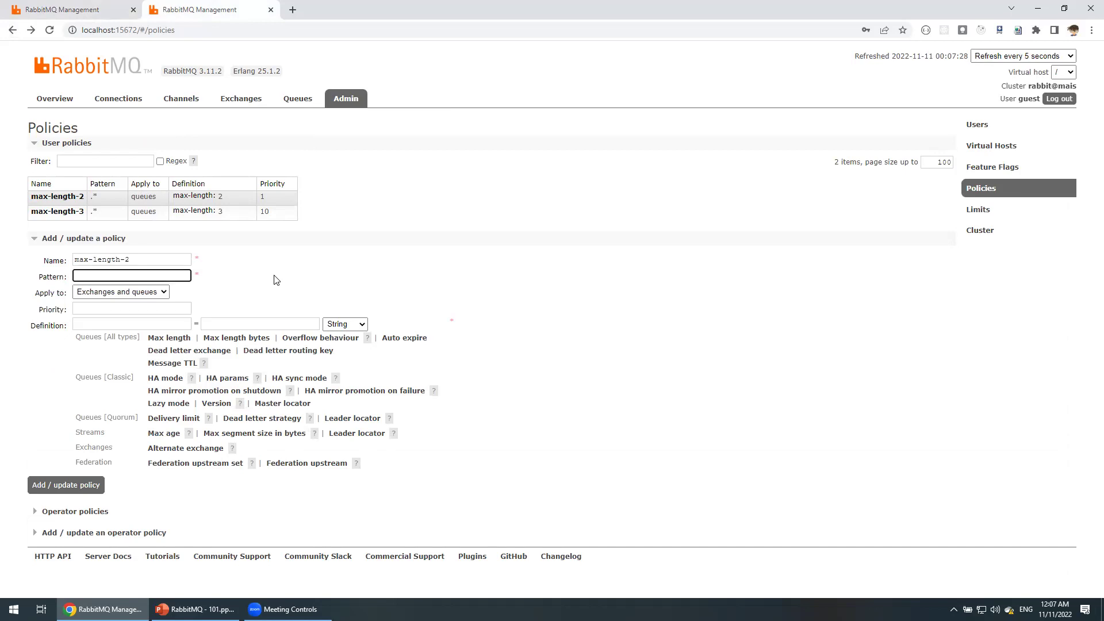
pyautogui.click(144, 292)
pyautogui.click(141, 320)
pyautogui.click(150, 311)
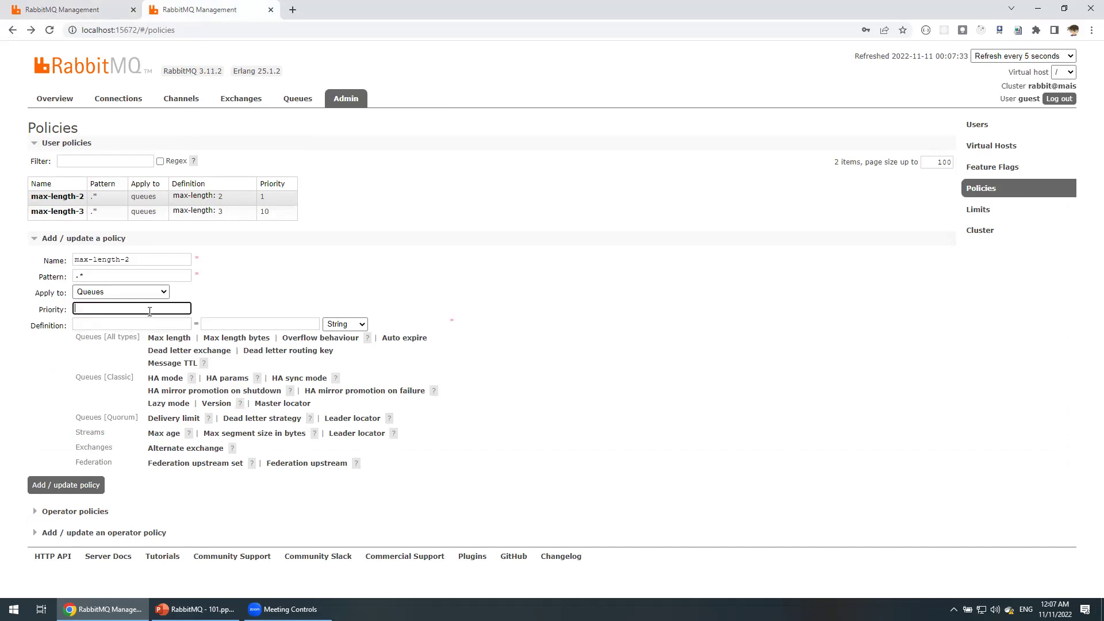
# Define max-length as the number 1 for the max-length-2 policy, update it, and review its entry in the policies list
pyautogui.click(167, 338)
pyautogui.click(224, 320)
pyautogui.write('1')
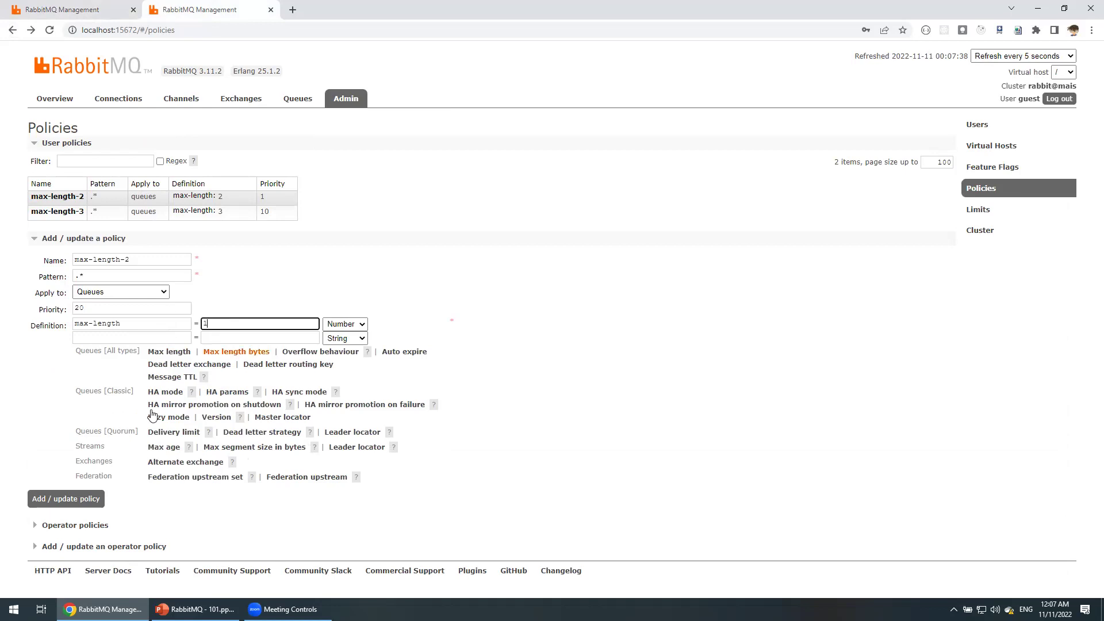
pyautogui.click(65, 499)
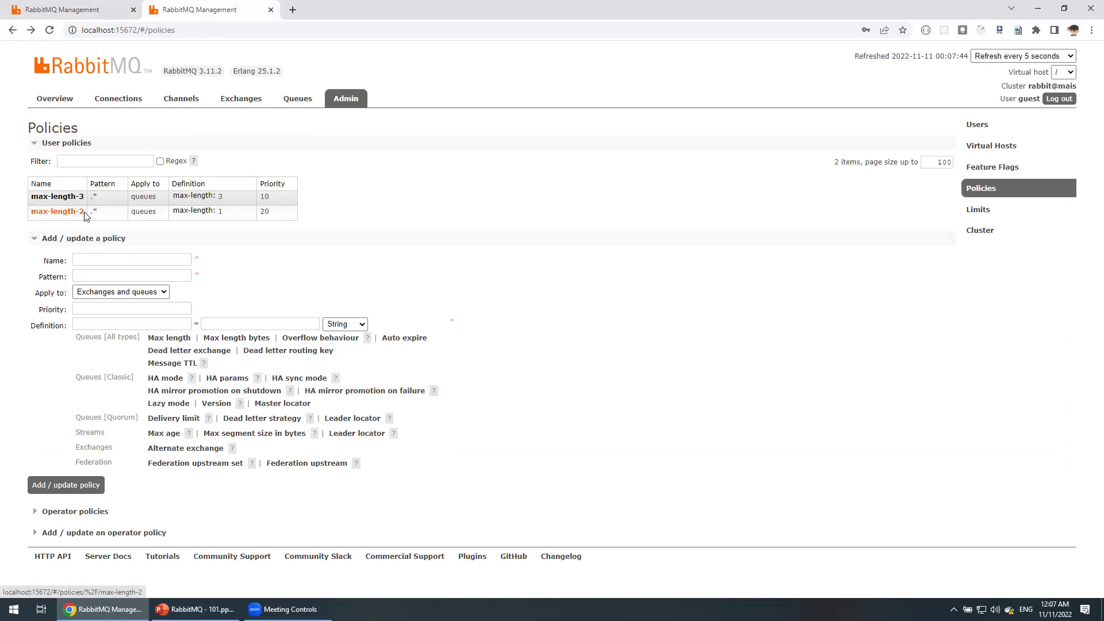
pyautogui.moveTo(193, 211); pyautogui.dragTo(230, 216)
pyautogui.click(245, 212)
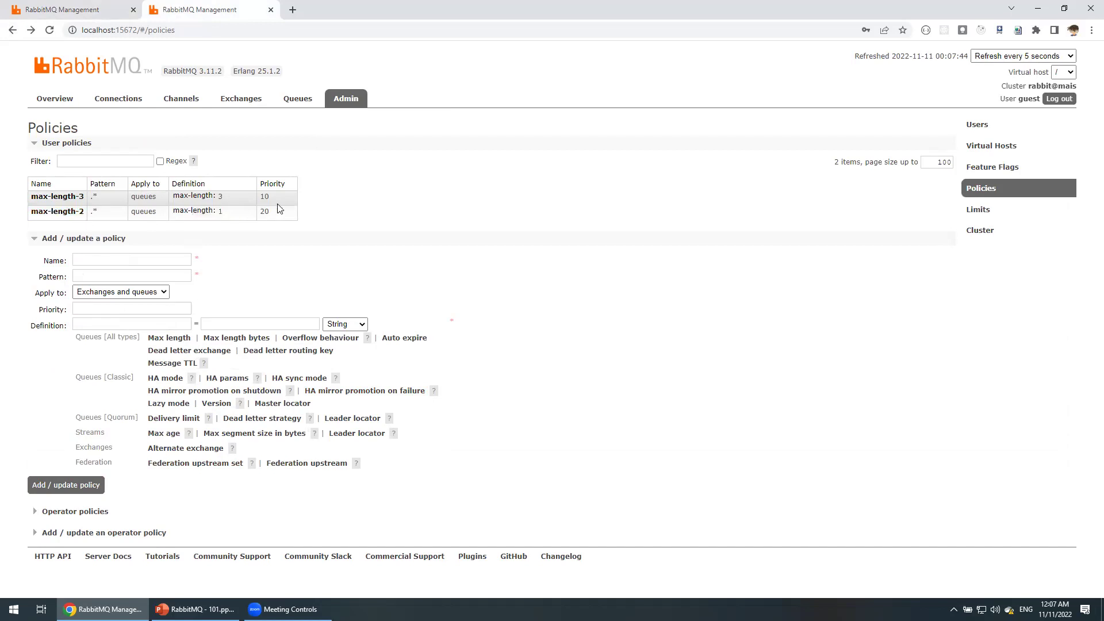
# Open classic-qu from the queues list and publish two messages to it, changing the number in the second payload to 2
pyautogui.hotkey('ctrl', 'Tab')
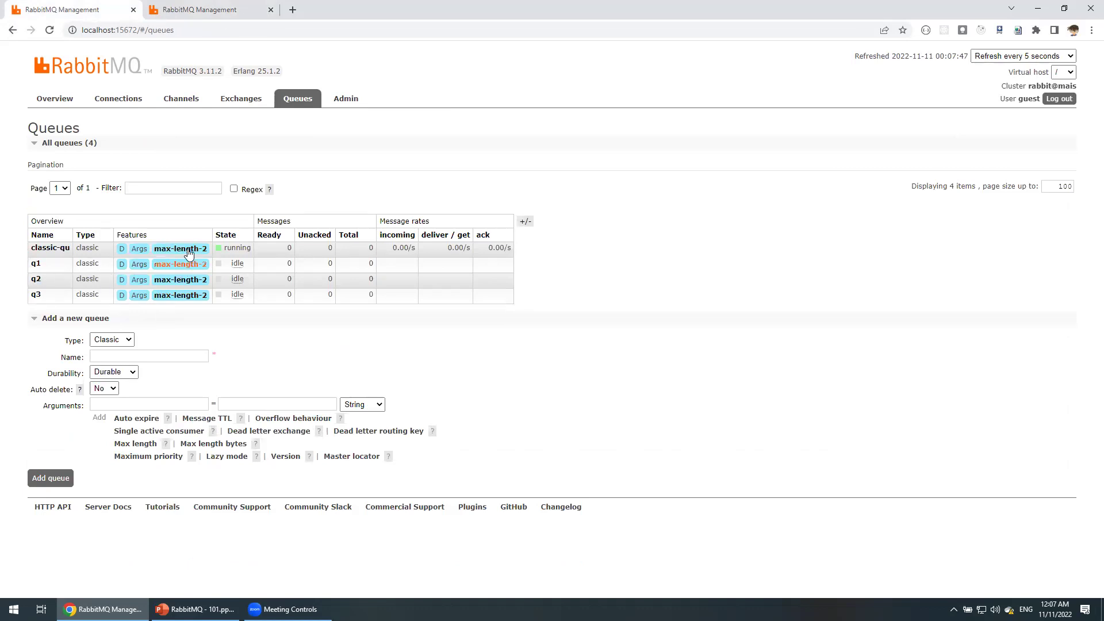
pyautogui.click(58, 252)
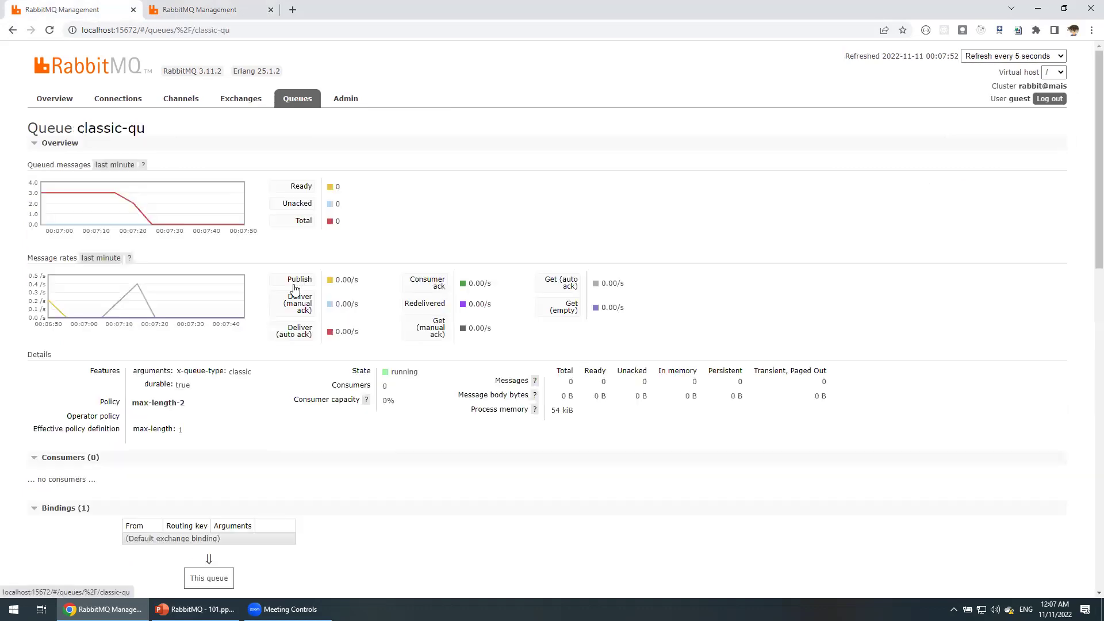
pyautogui.scroll(-12, 279, 288)
pyautogui.click(216, 225)
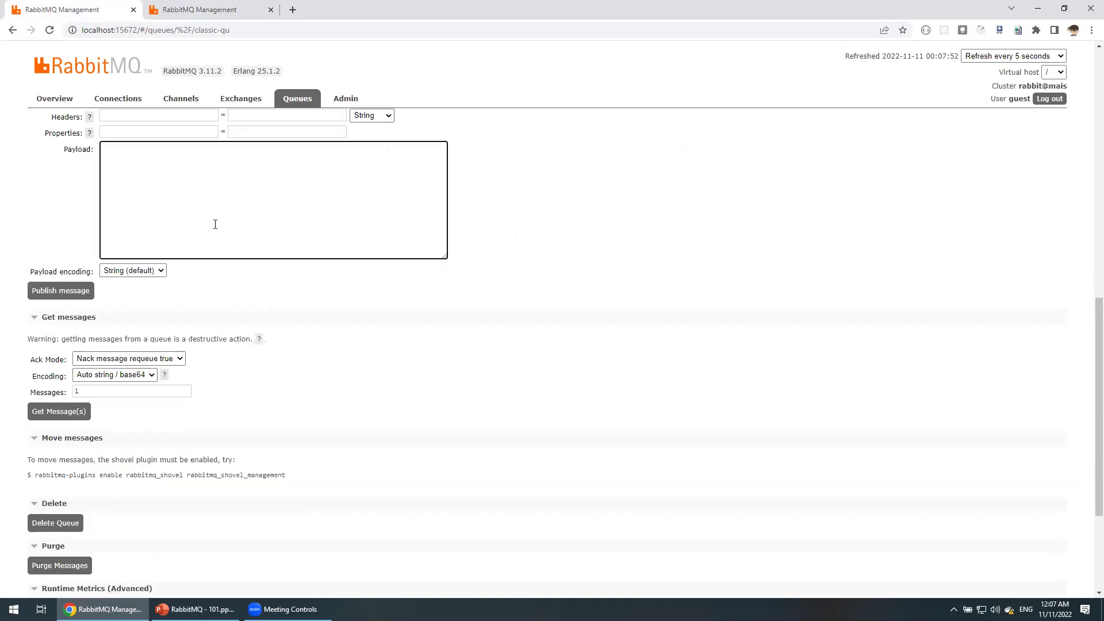
pyautogui.click(87, 291)
pyautogui.click(178, 147)
pyautogui.write('2')
pyautogui.click(60, 291)
# Refresh the queues list and check classic-qu's message counts there and on its details page
pyautogui.click(298, 100)
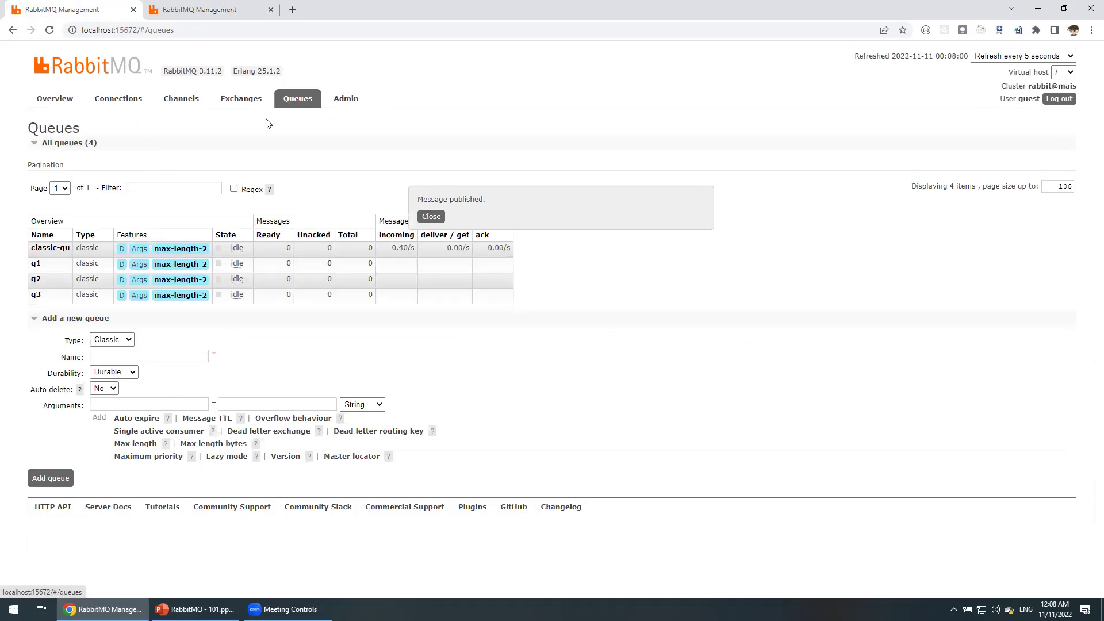
pyautogui.click(49, 33)
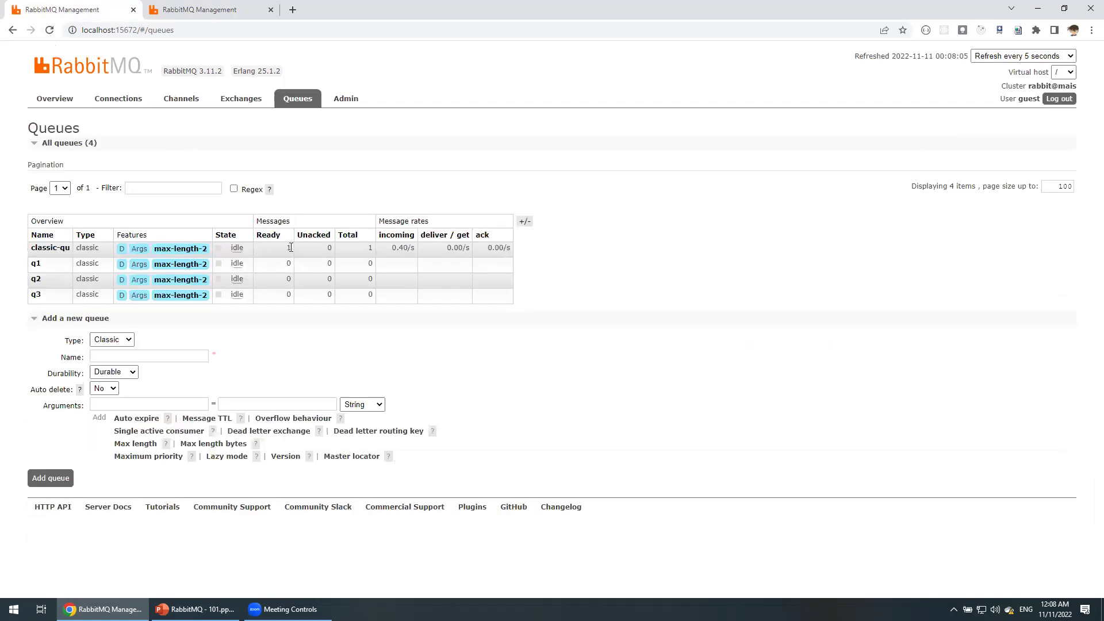
pyautogui.click(50, 248)
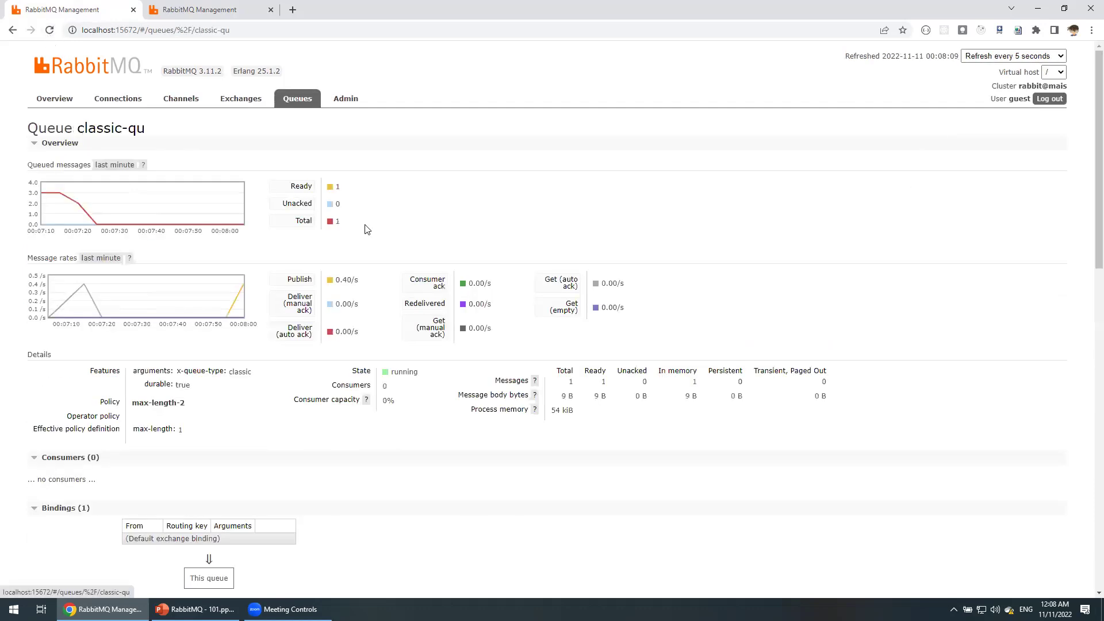
# Get one message from classic-qu with the Automatic ack mode and examine its payload
pyautogui.scroll(-9, 373, 207)
pyautogui.scroll(-1, 380, 188)
pyautogui.click(133, 358)
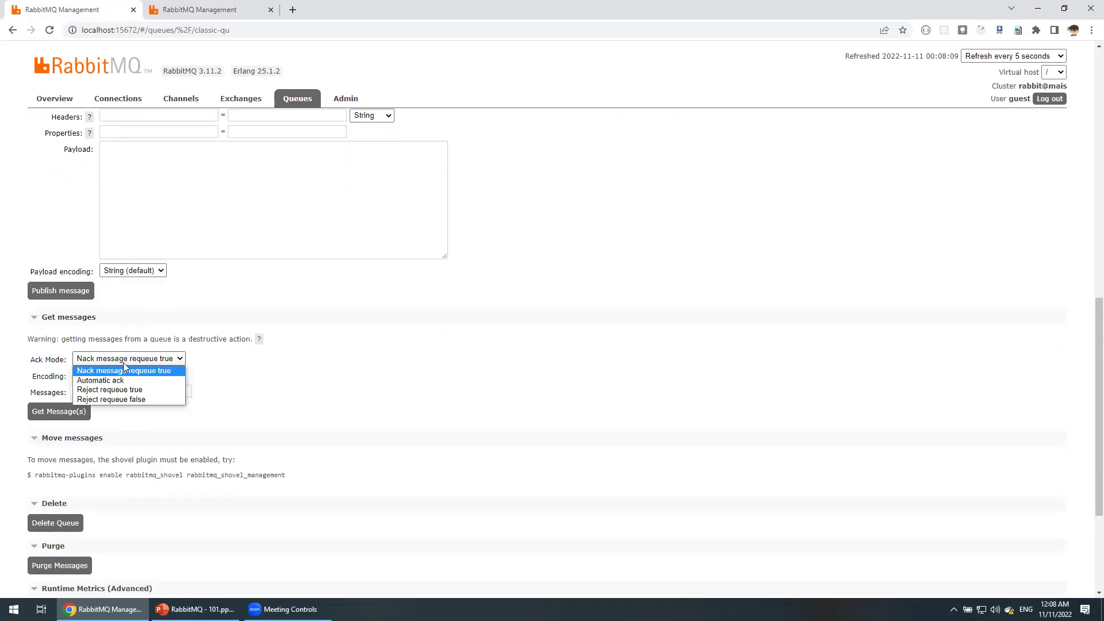
pyautogui.click(104, 380)
pyautogui.click(75, 421)
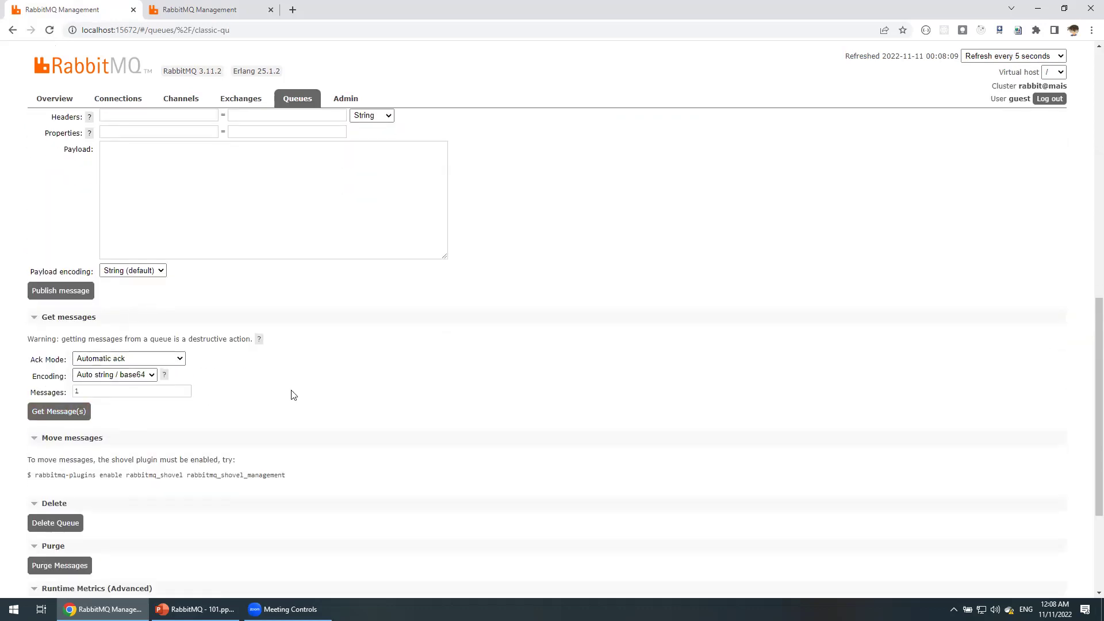
pyautogui.scroll(-2, 296, 387)
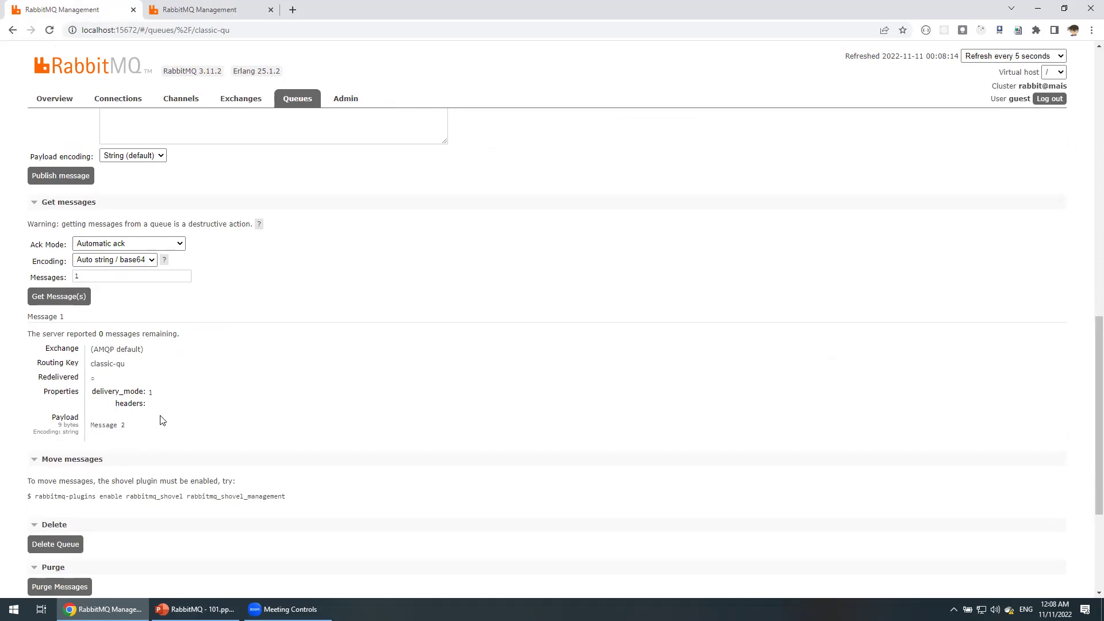
# Request another message from classic-qu, and review the queues list and the user policies list
pyautogui.click(69, 298)
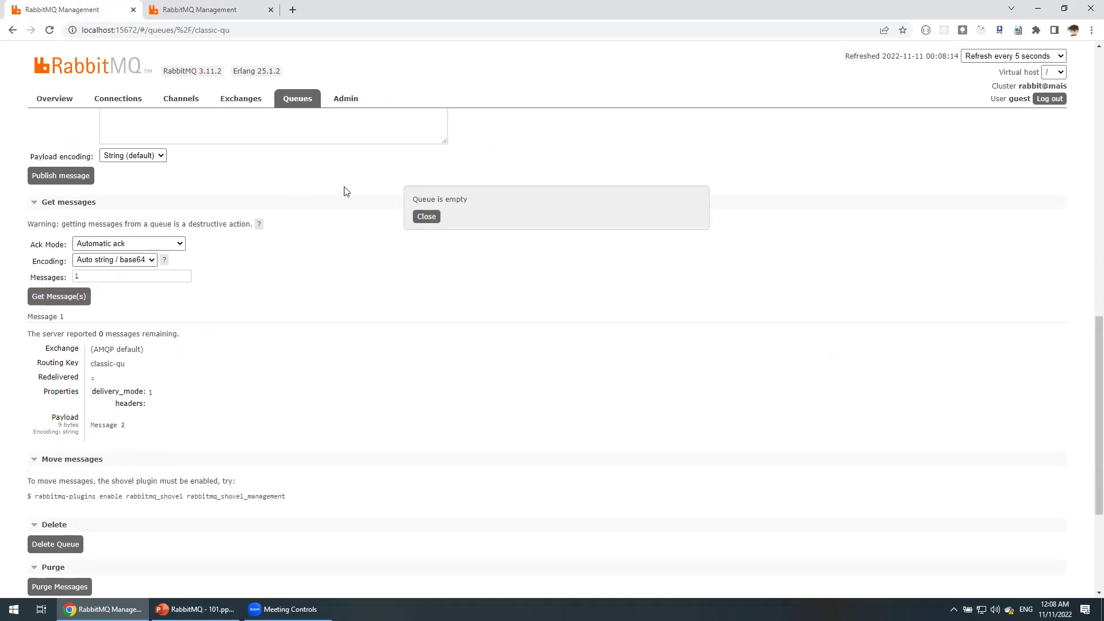
pyautogui.click(423, 218)
pyautogui.click(299, 101)
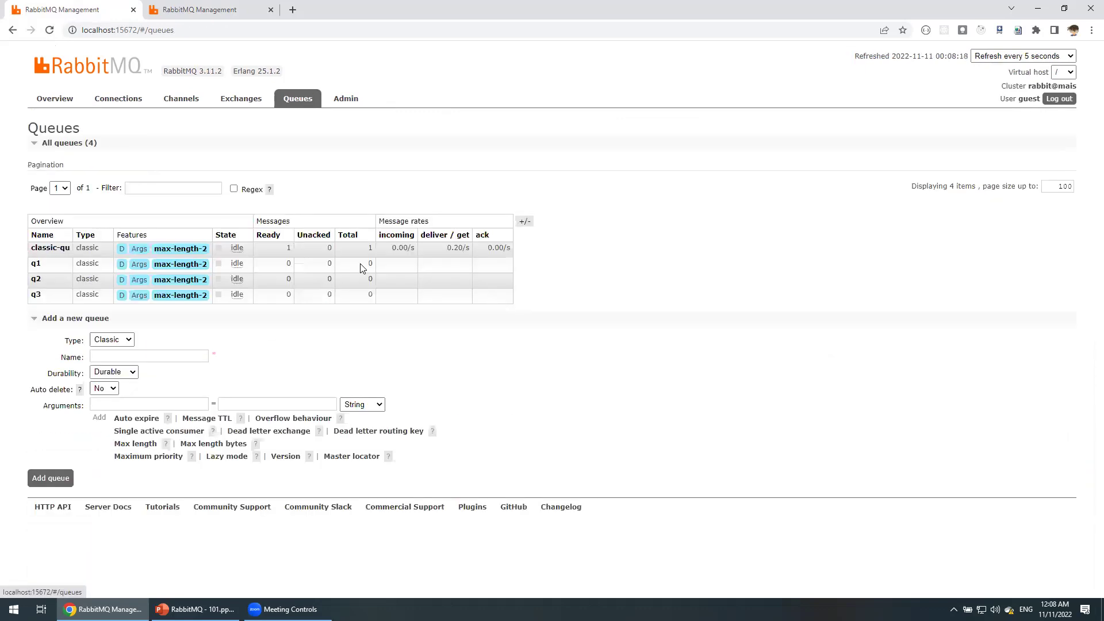
pyautogui.click(197, 7)
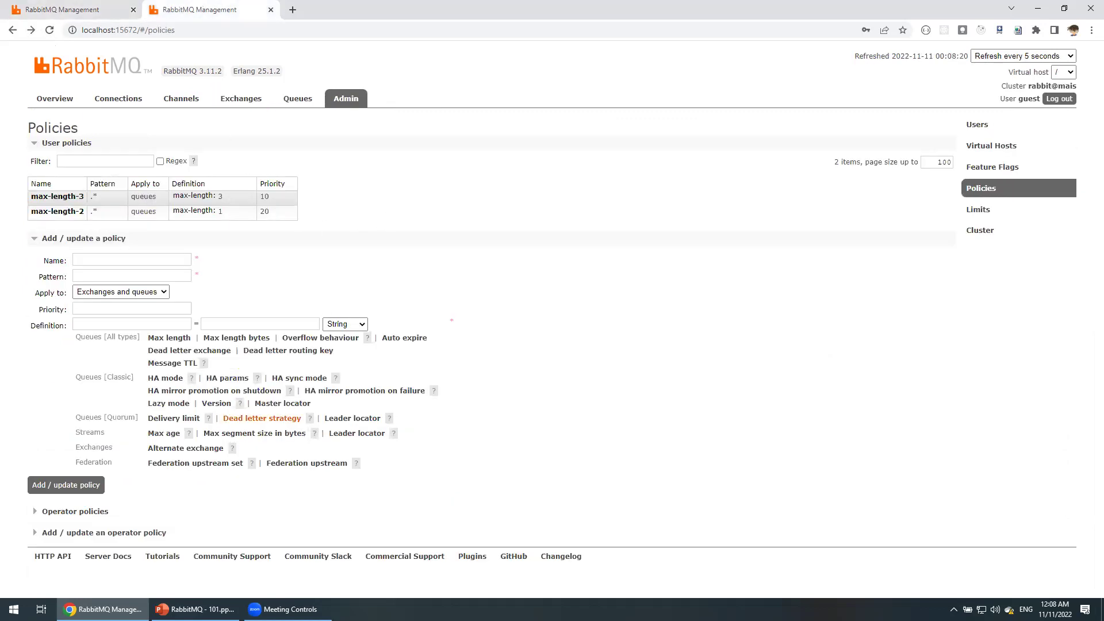
# Switch to the RabbitMQ - 101 presentation in PowerPoint and start the slide show from slide 74, RabbitMQ - Policies
pyautogui.click(196, 610)
pyautogui.click(98, 283)
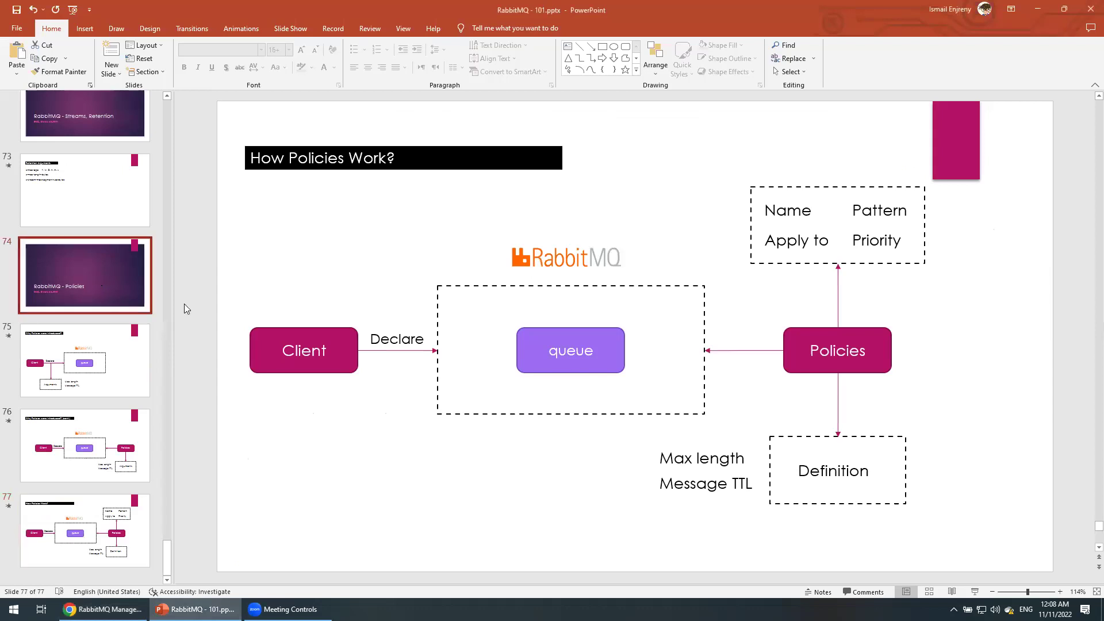
pyautogui.hotkey('shift', 'F5')
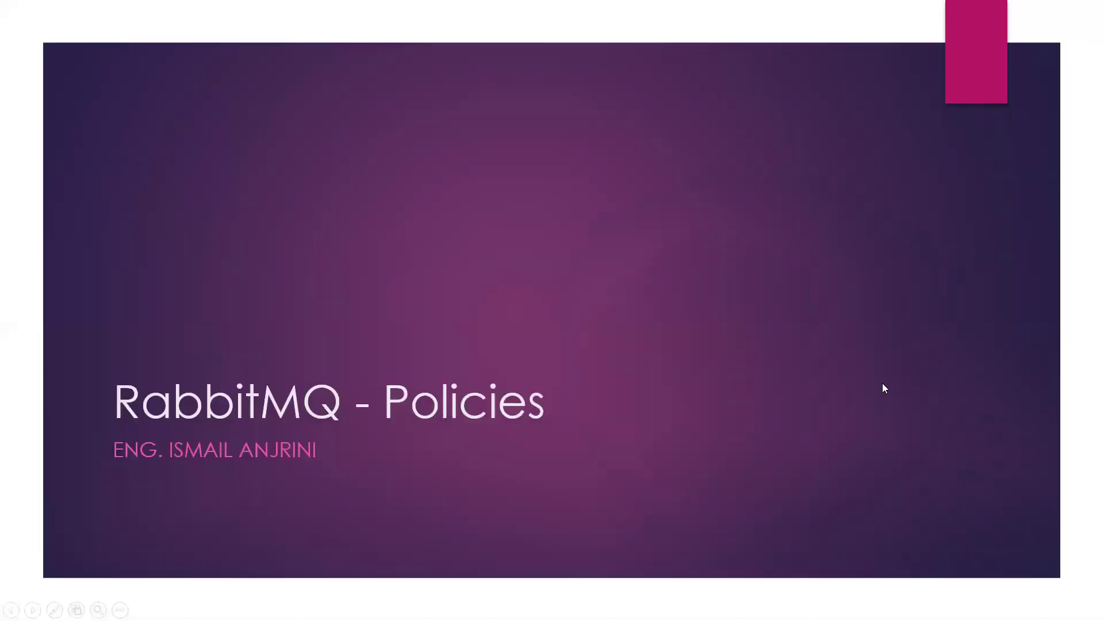